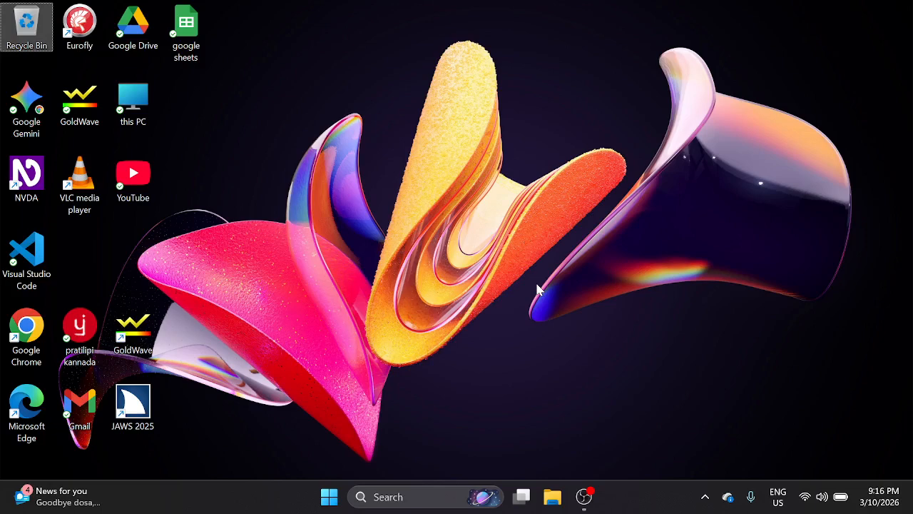
Step: Open the NVDA settings from the NVDA preferences and bring up the Audio category
key("Insert+n")
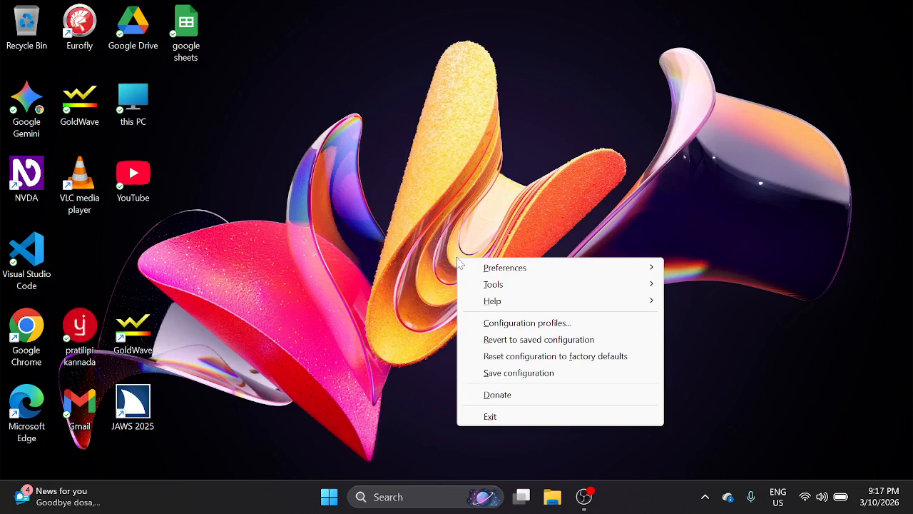
key("Right")
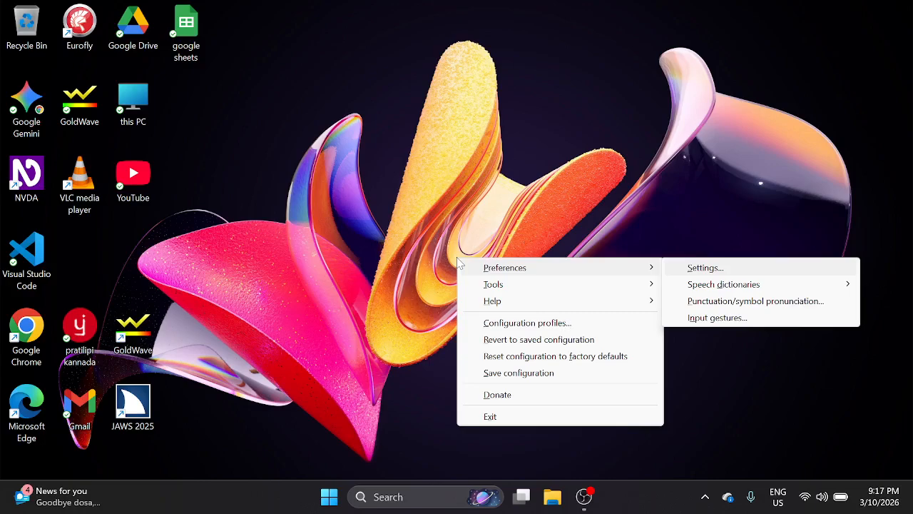
key("Return")
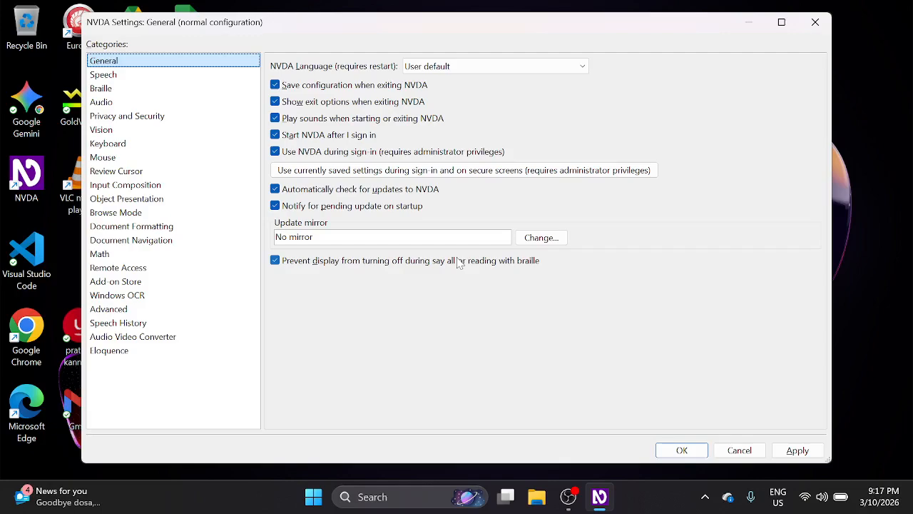
key("Down")
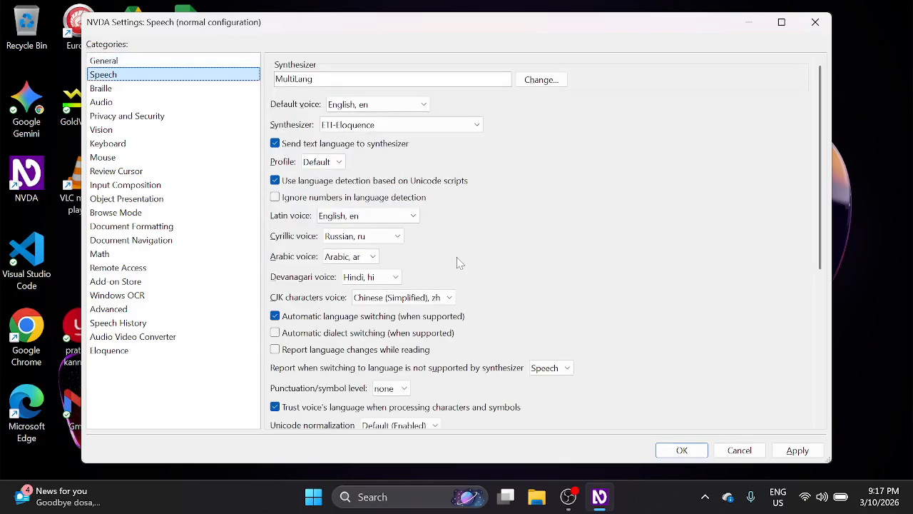
key("Down")
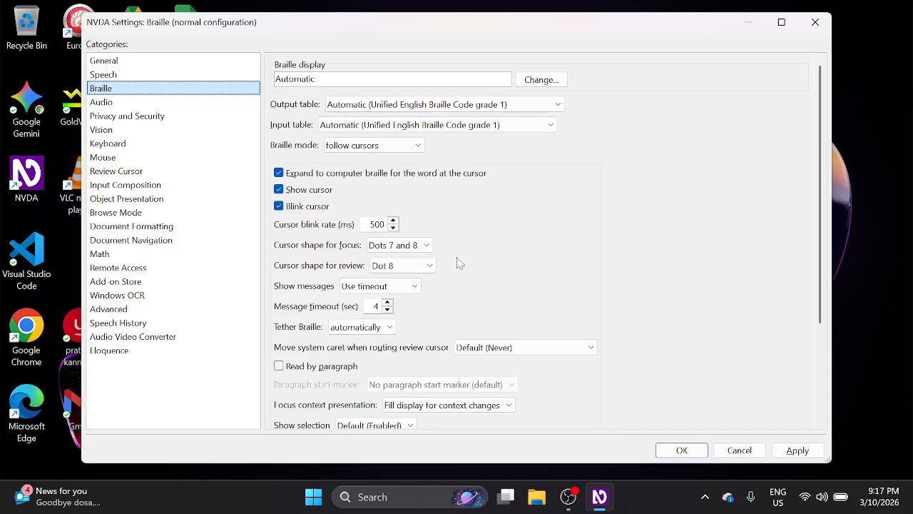
key("Down")
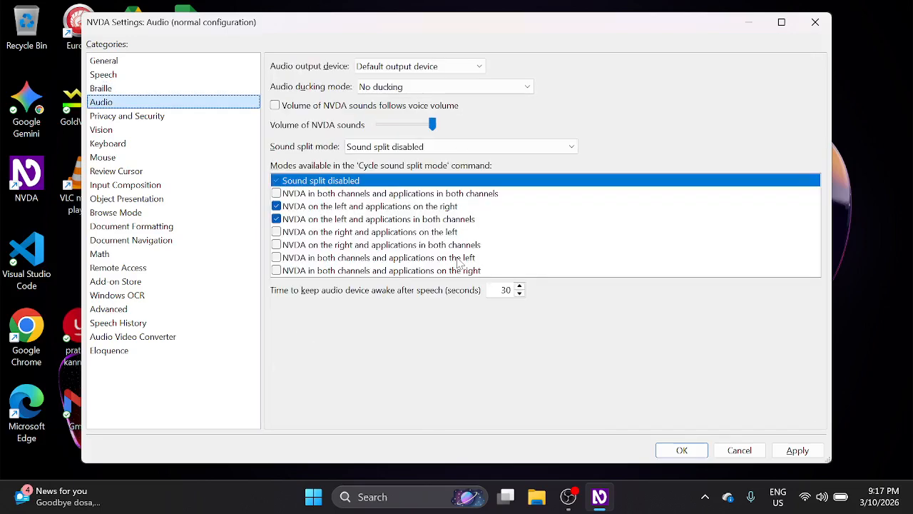
Step: Try the audio ducking modes Duck when outputting speech and sounds and Always duck, and return the setting to No ducking
key("Tab")
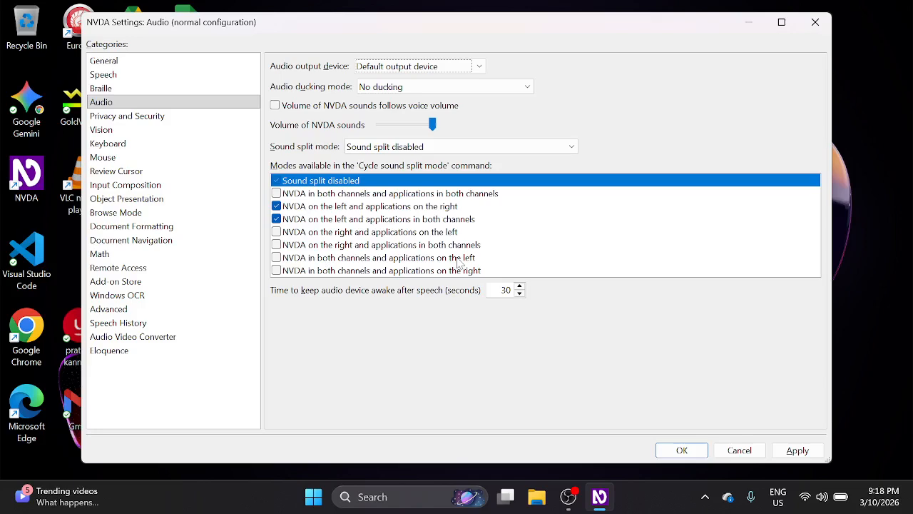
key("Tab")
key("Down")
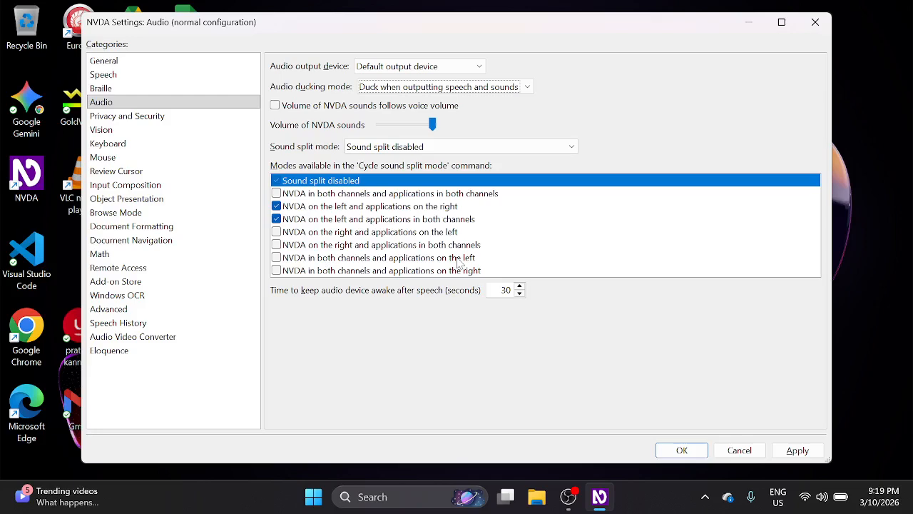
key("Down")
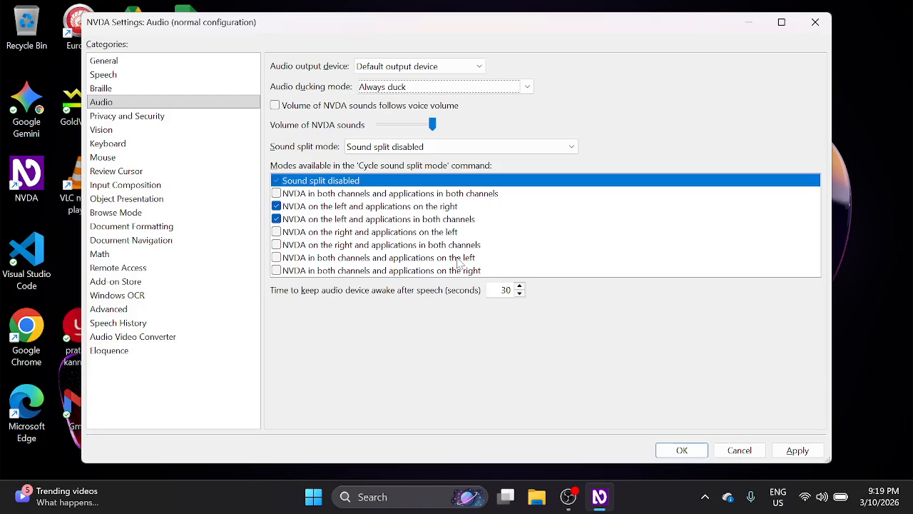
key("Up")
key("Up")
Step: Examine the NVDA sound volume options, the sound split mode and each mode offered for the Cycle sound split mode command
key("Tab")
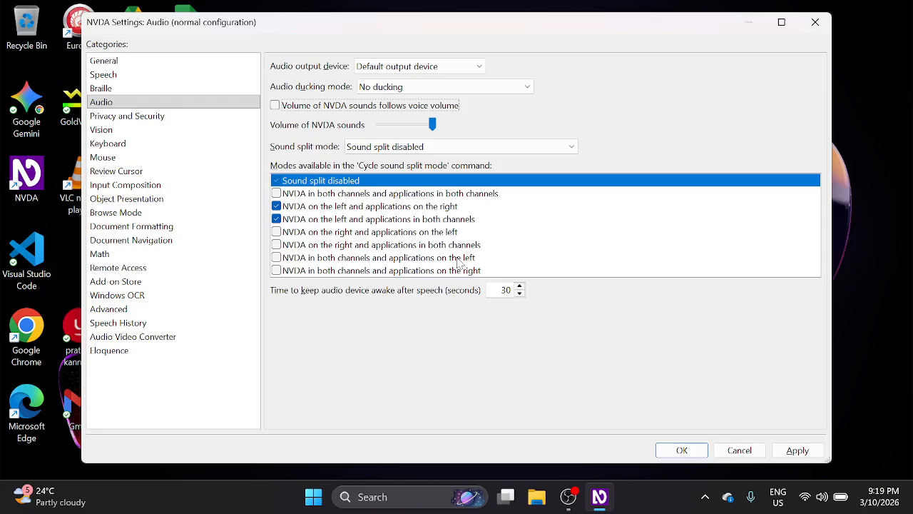
key("Tab")
key("Tab")
key("Tab")
key("Down")
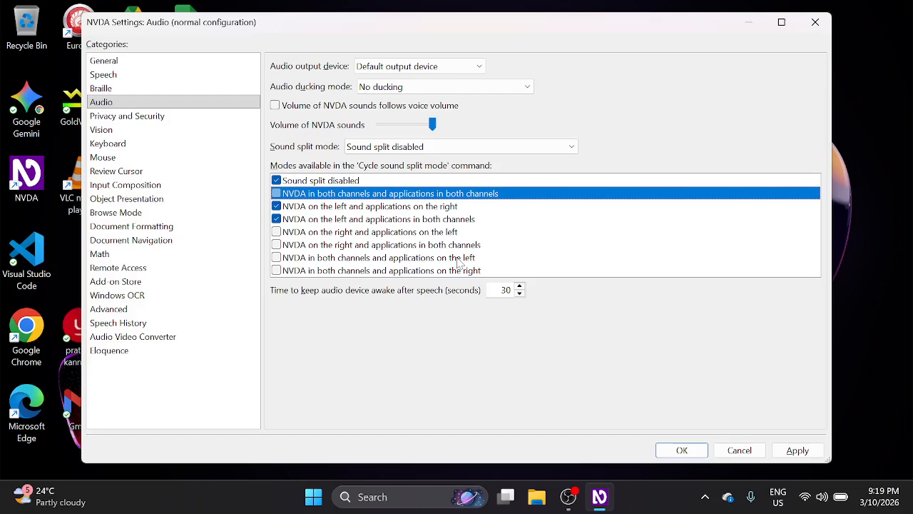
key("Down")
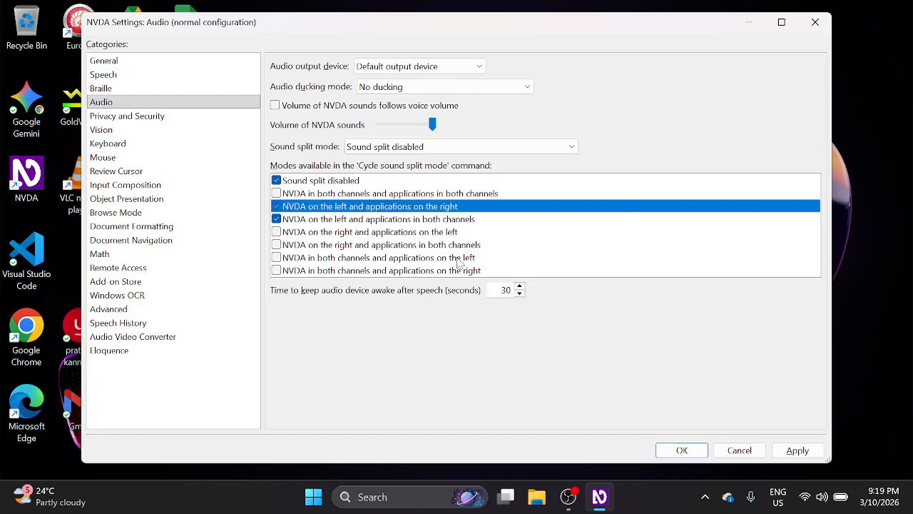
key("Down")
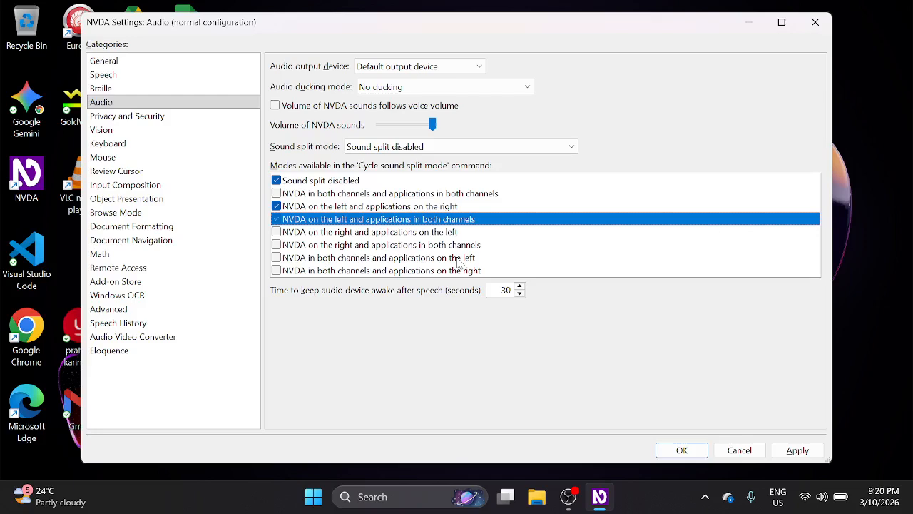
key("Down")
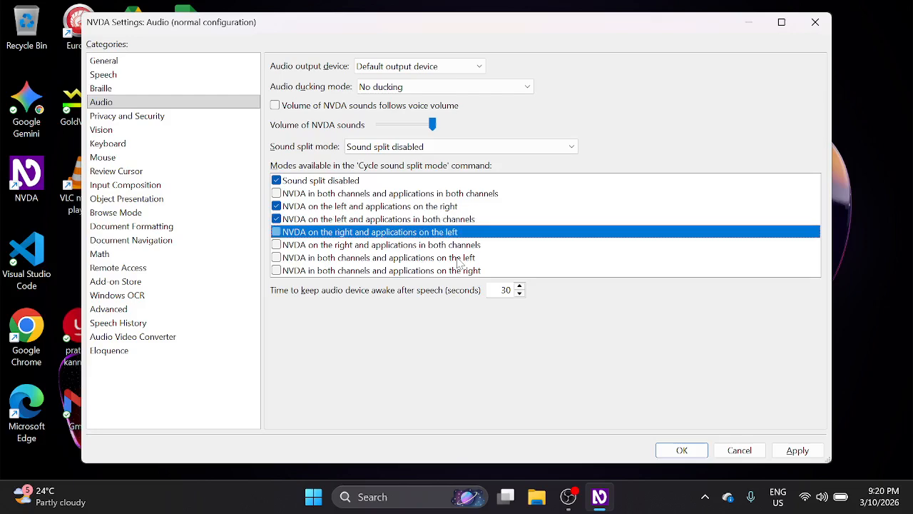
key("Down")
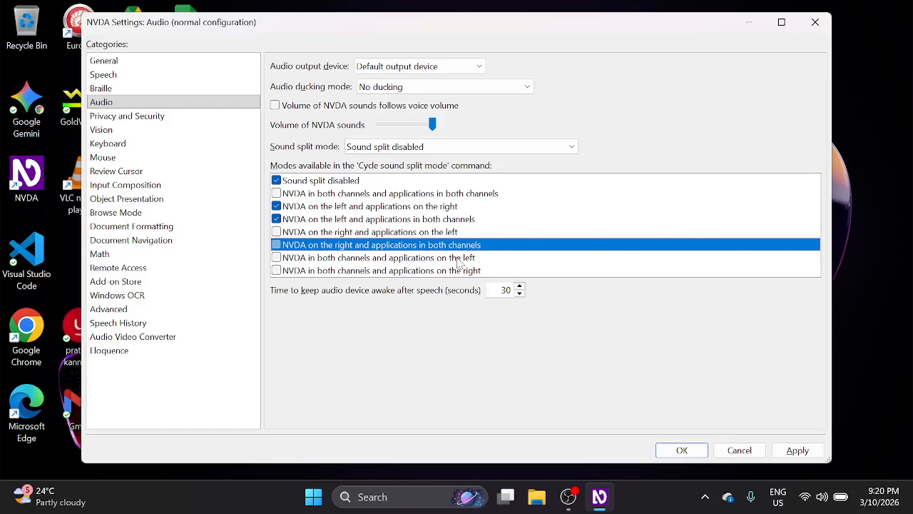
key("Down")
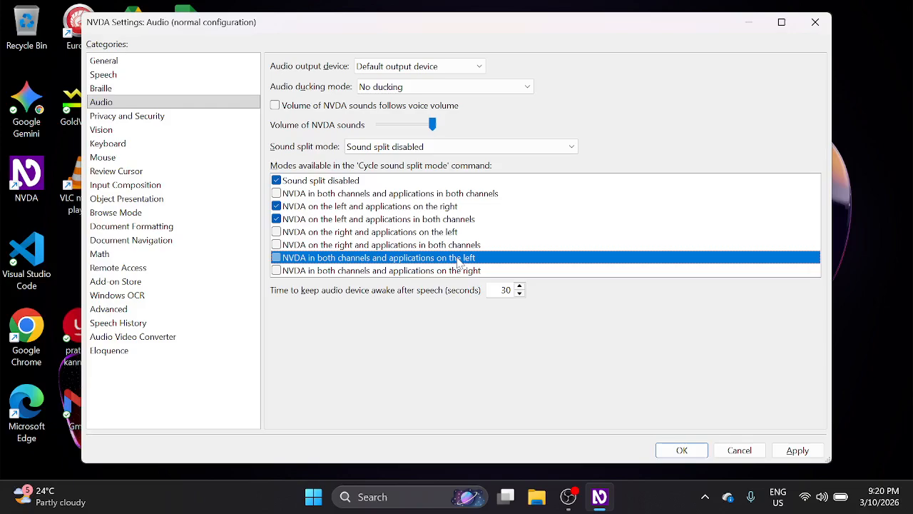
key("Down")
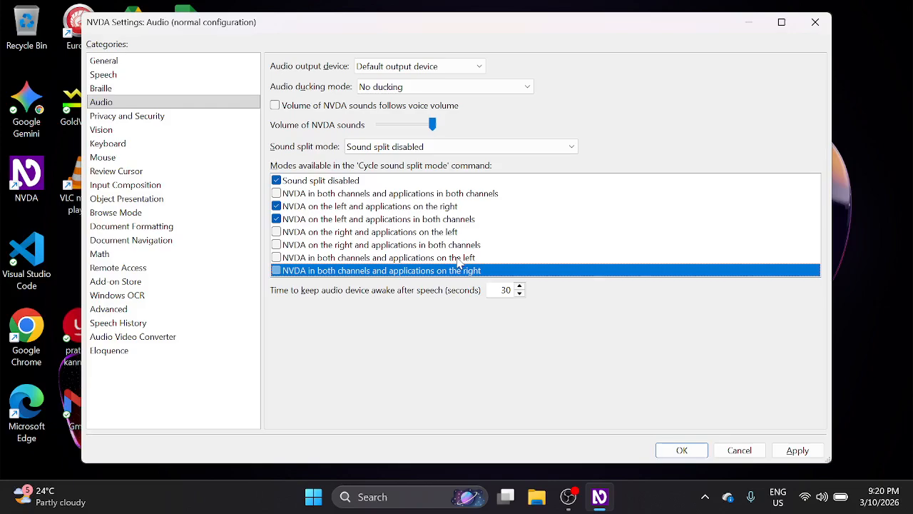
key("Up")
key("Up")
key("Up")
key("Up")
key("Up")
key("Up")
key("Up")
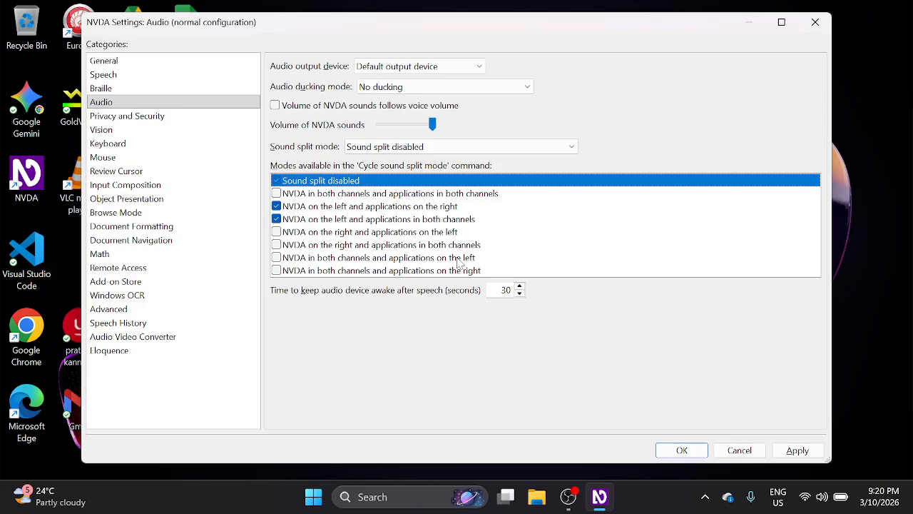
Step: Go past the audio keep-awake time and bring up the Privacy and Security category
key("Tab")
key("Tab")
key("Tab")
key("Tab")
key("Tab")
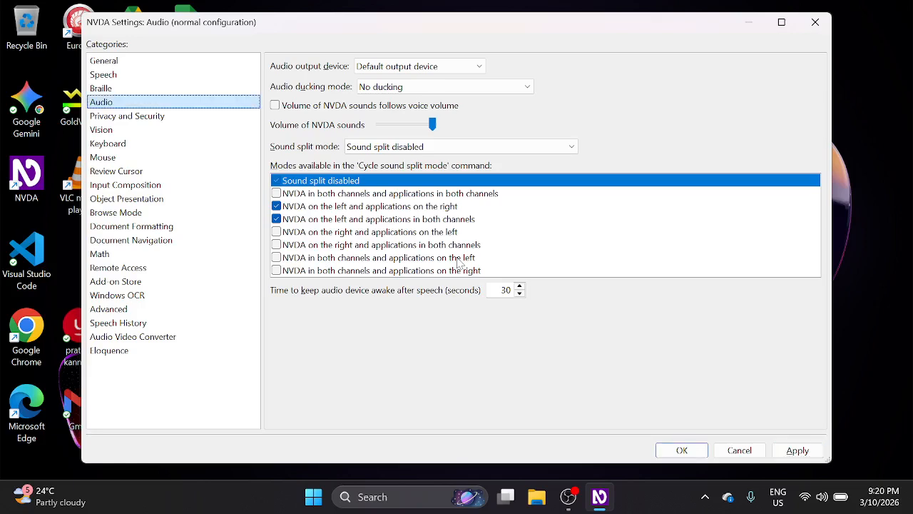
key("Down")
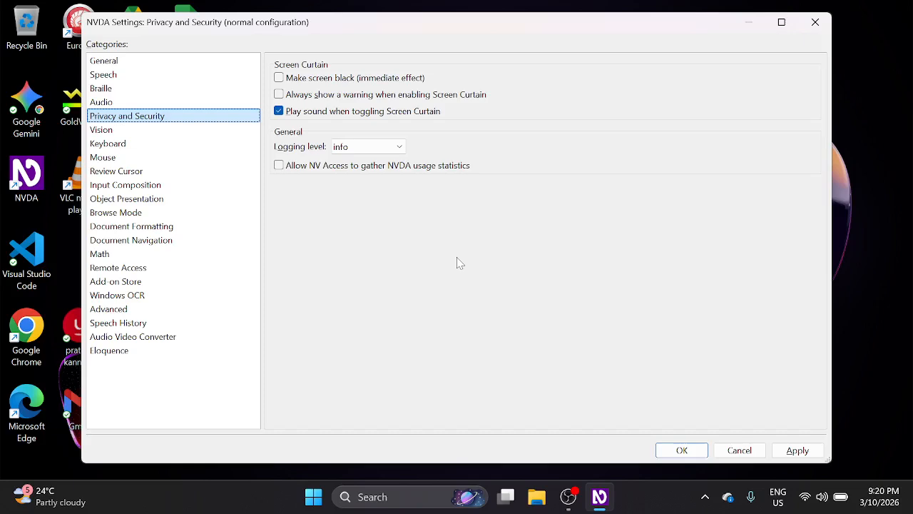
Step: Review the Screen Curtain options and turn the Screen Curtain on and back off
key("Tab")
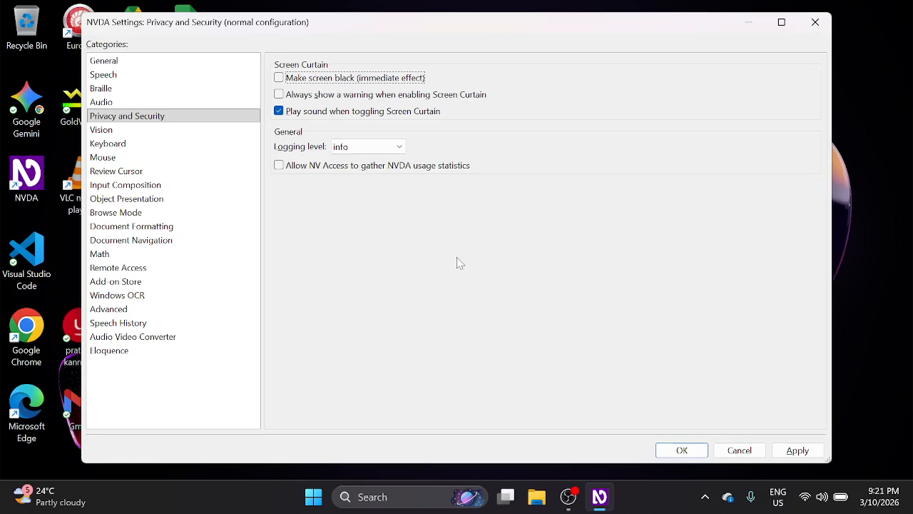
key("Tab")
key("Tab")
key("ctrl+insert+Escape")
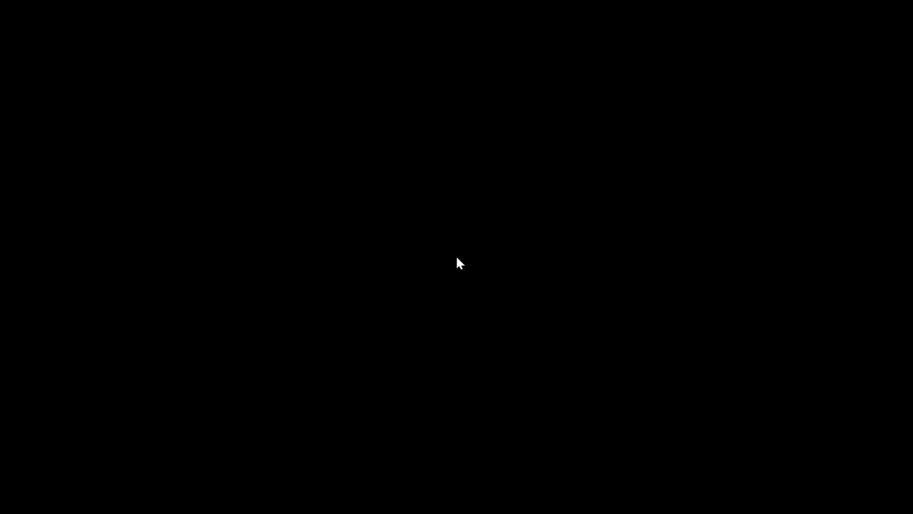
key("ctrl+insert+Escape")
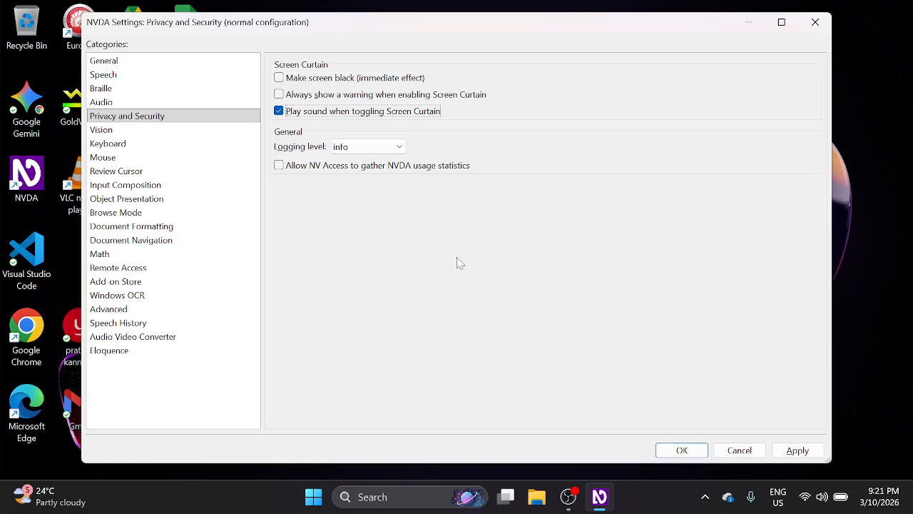
Step: Review the logging level and usage statistics options, and bring up the Vision category
key("Tab")
key("Tab")
key("Tab")
key("Tab")
key("Tab")
key("Tab")
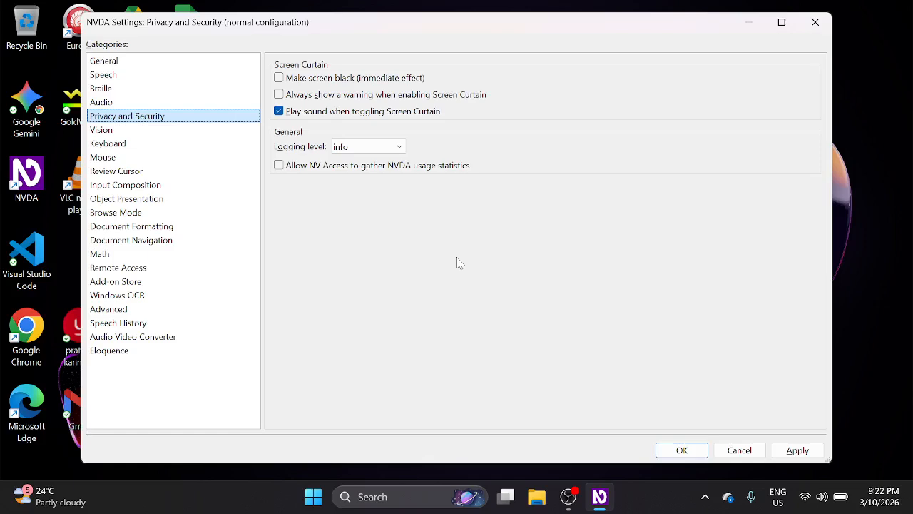
key("Down")
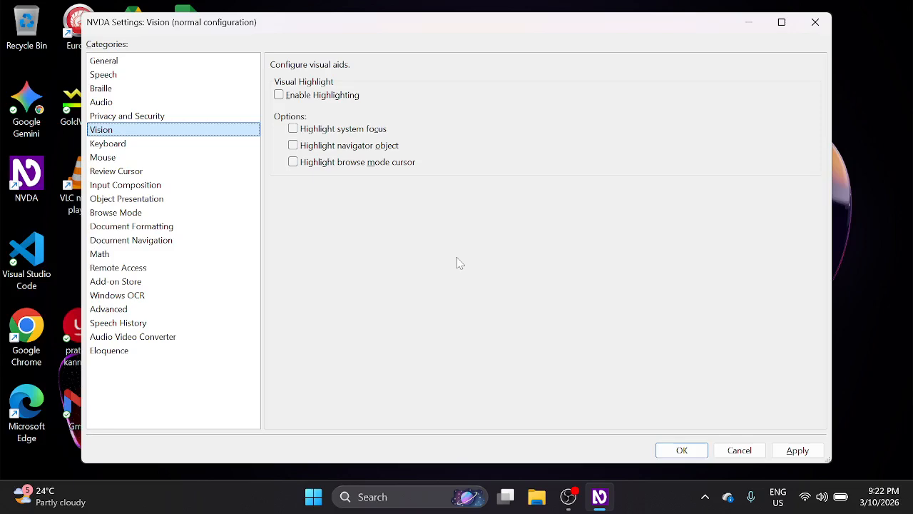
Step: Review the Visual Highlight options for system focus, navigator object and browse mode cursor, and bring up the Keyboard category
key("Tab")
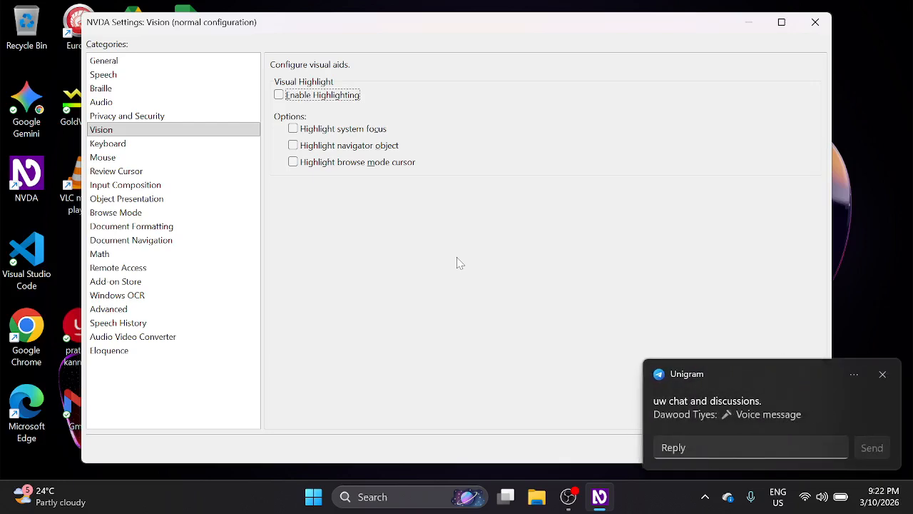
key("Tab")
key("Tab")
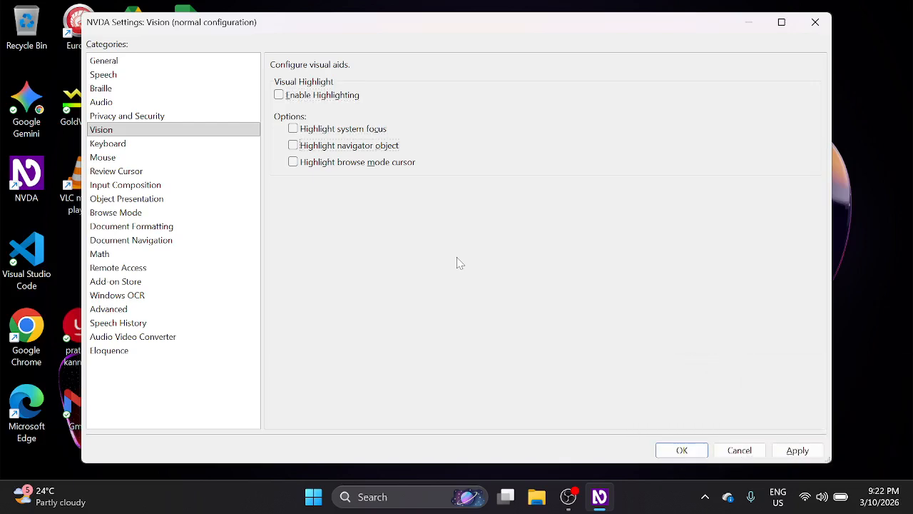
key("Tab")
key("Tab")
key("Tab")
key("Tab")
key("Tab")
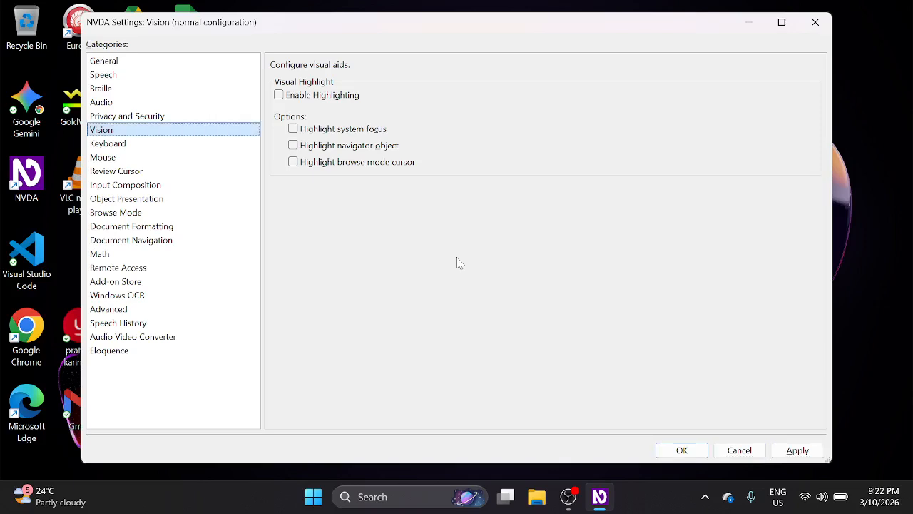
key("Down")
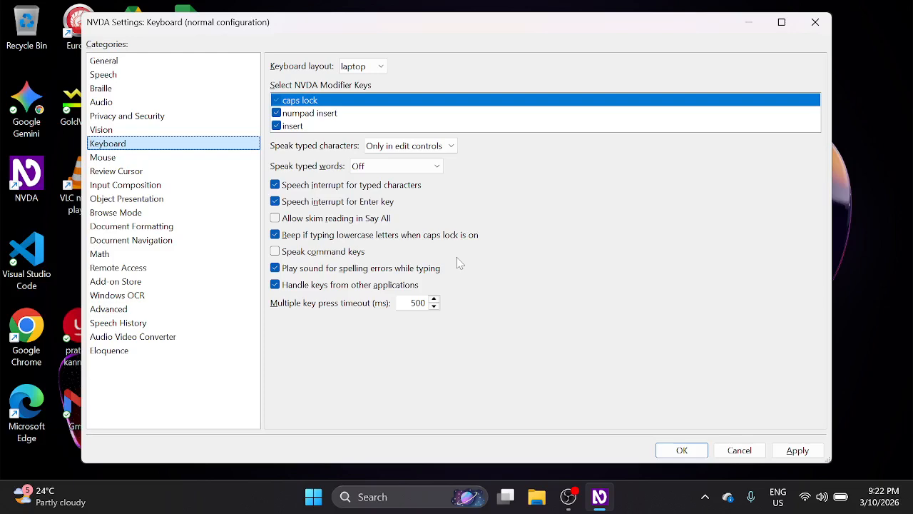
Step: Review the keyboard layout and NVDA modifier keys, try the Speak typed characters choices, and restore Only in edit controls
key("Tab")
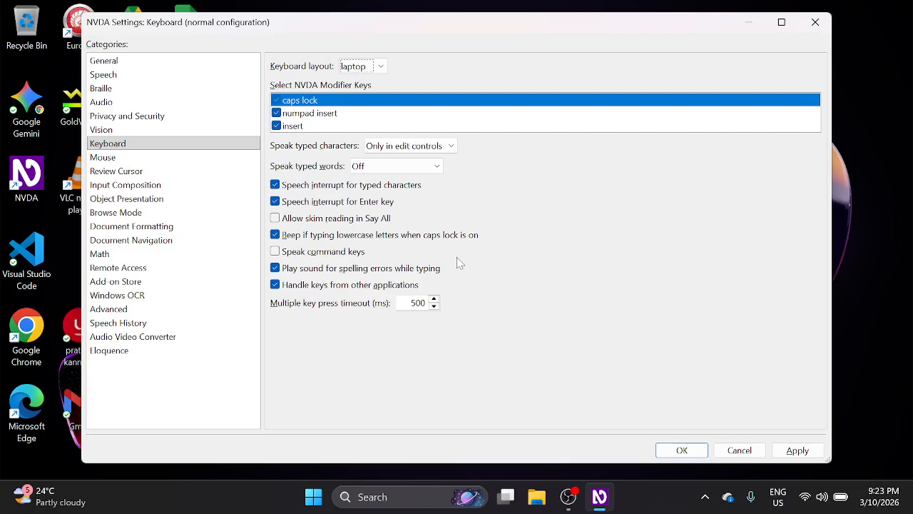
key("Tab")
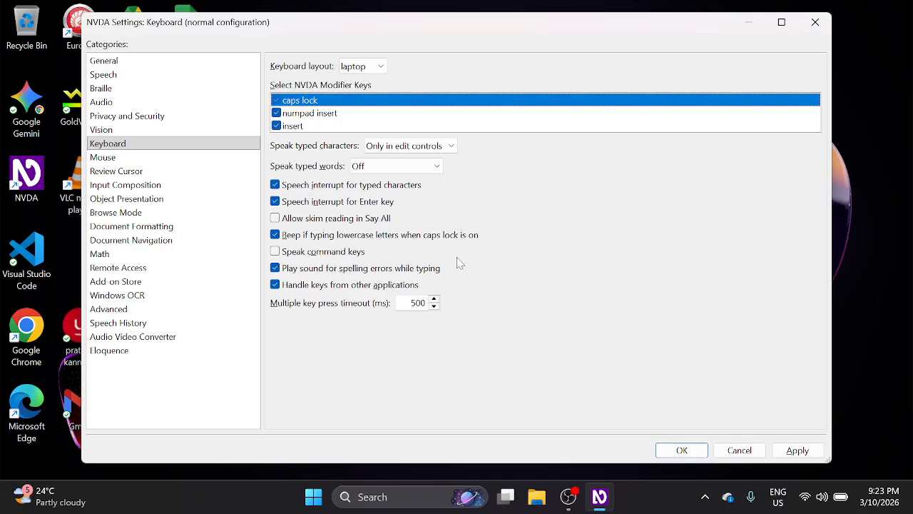
key("Tab")
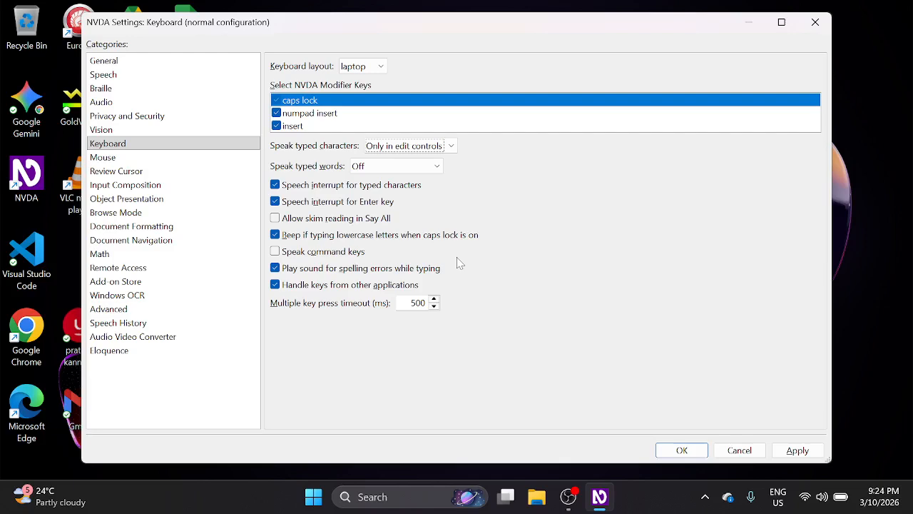
key("Up")
key("Down")
key("Down")
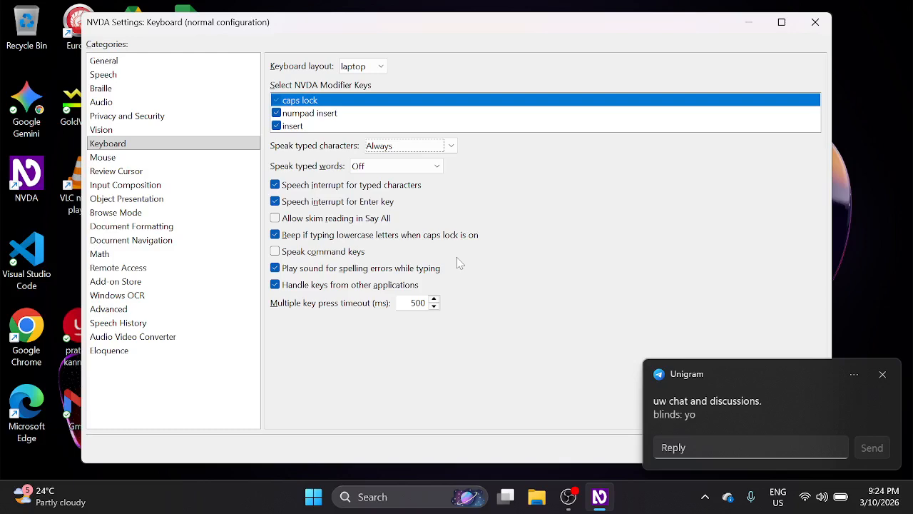
key("Up")
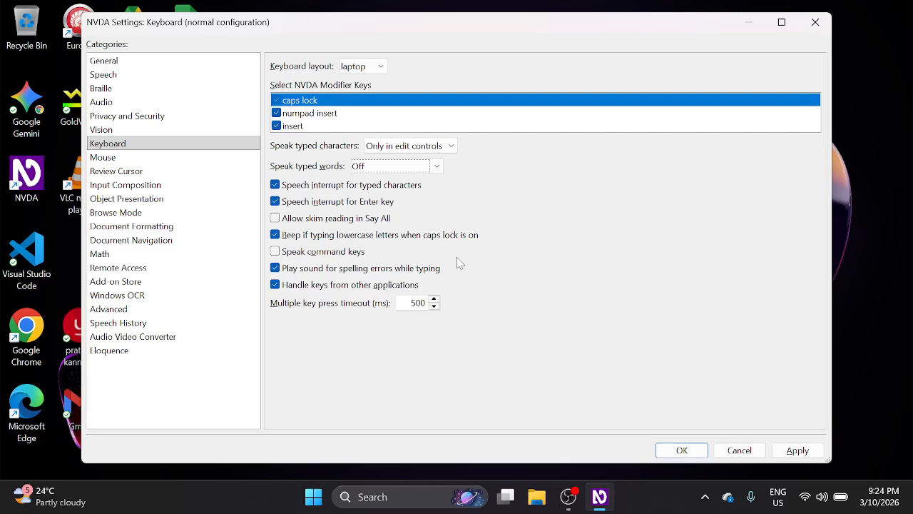
Step: Examine the remaining keyboard options, from the speech interrupt settings to the multiple key press timeout, and return to the category list
key("Tab")
key("Tab")
key("Tab")
key("Tab")
key("Tab")
key("Tab")
key("Tab")
key("Tab")
key("Tab")
key("Tab")
key("Tab")
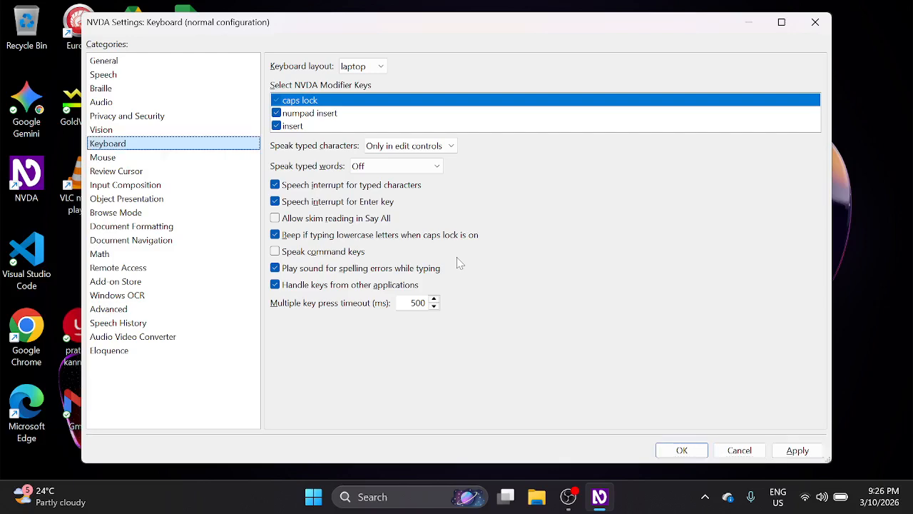
Step: Bring up the Mouse category and examine its tracking, text unit resolution and audio coordinate options, returning to the category list
key("Down")
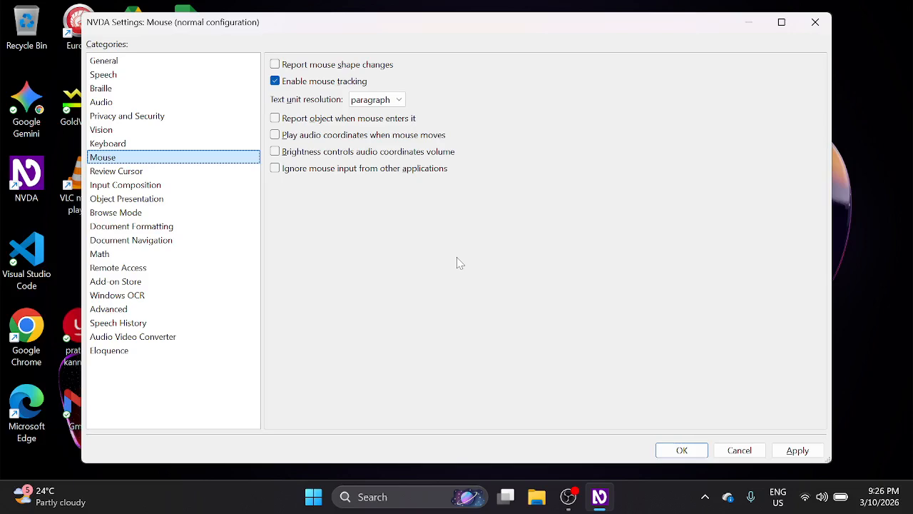
key("Tab")
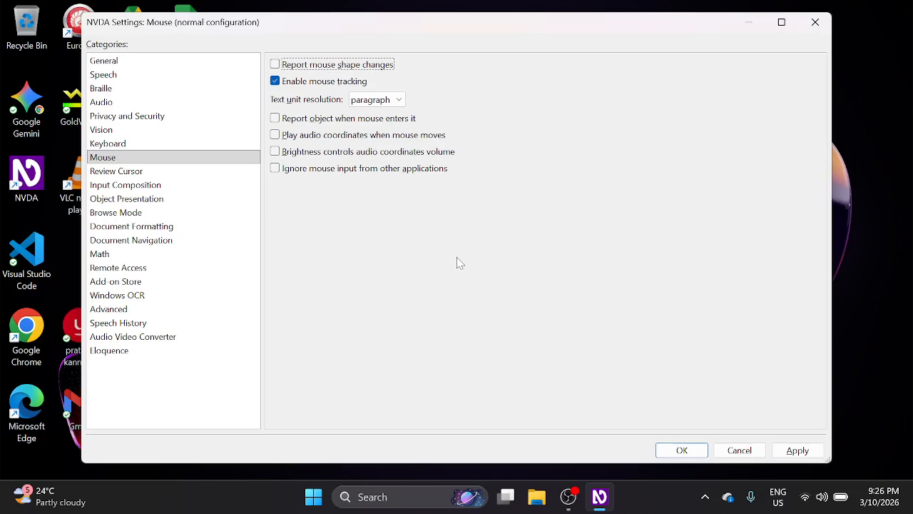
key("Tab")
key("Tab")
key("Tab")
key("Tab")
key("Tab")
key("Tab")
key("Tab")
key("Tab")
key("Tab")
key("Tab")
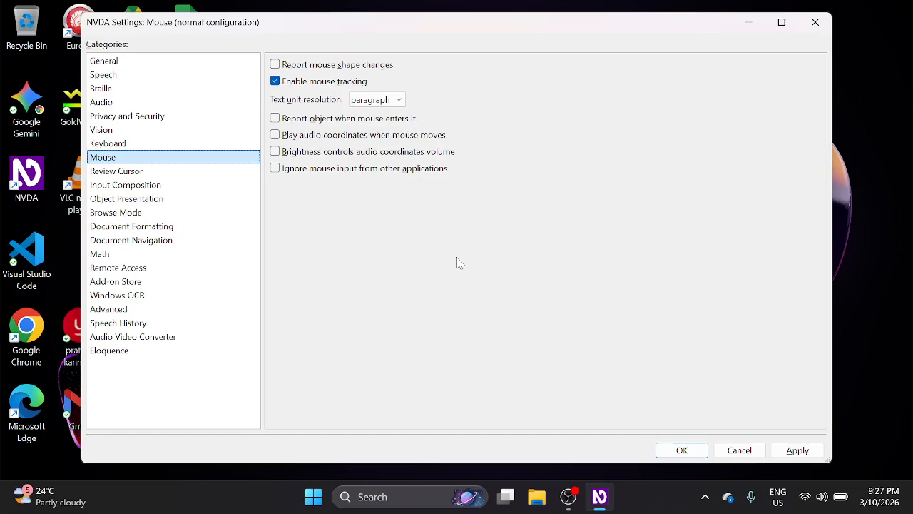
Step: Bring up the Review Cursor category and examine the follow focus, caret, mouse cursor and simple review mode options
key("Down")
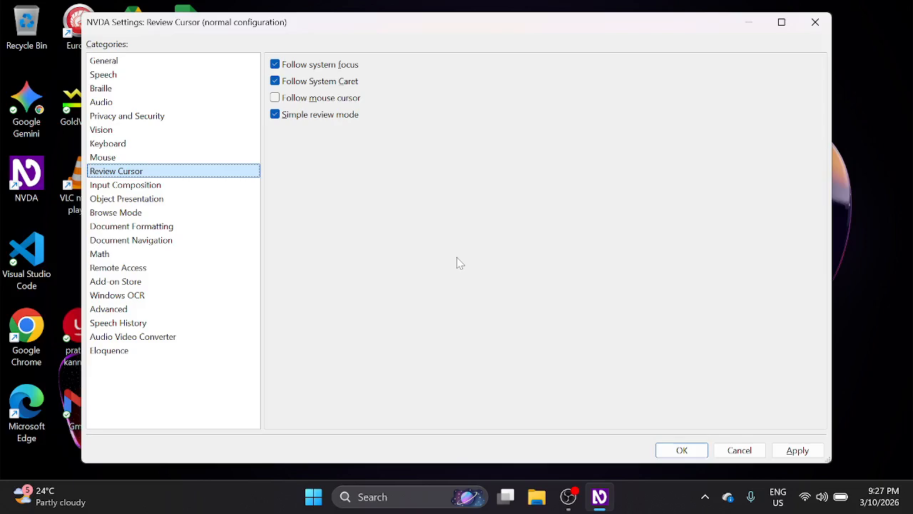
key("Tab")
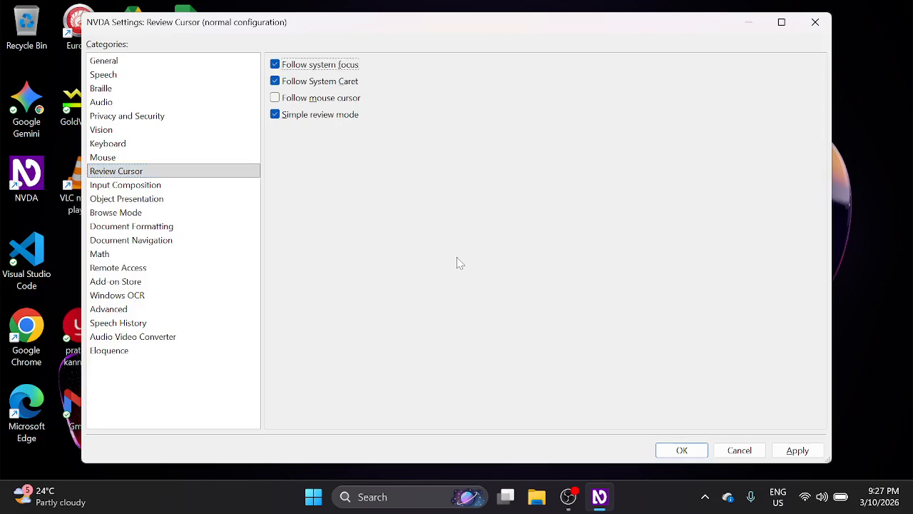
key("Tab")
key("Tab")
key("Tab")
key("Tab")
key("Tab")
key("Tab")
key("Tab")
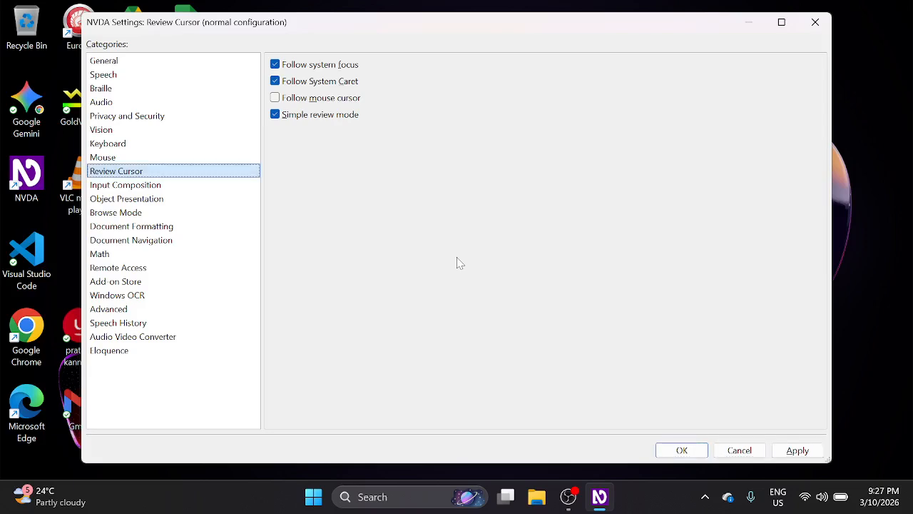
Step: Bring up the Input Composition category and examine its candidate announcement and reading and composition string options
key("Down")
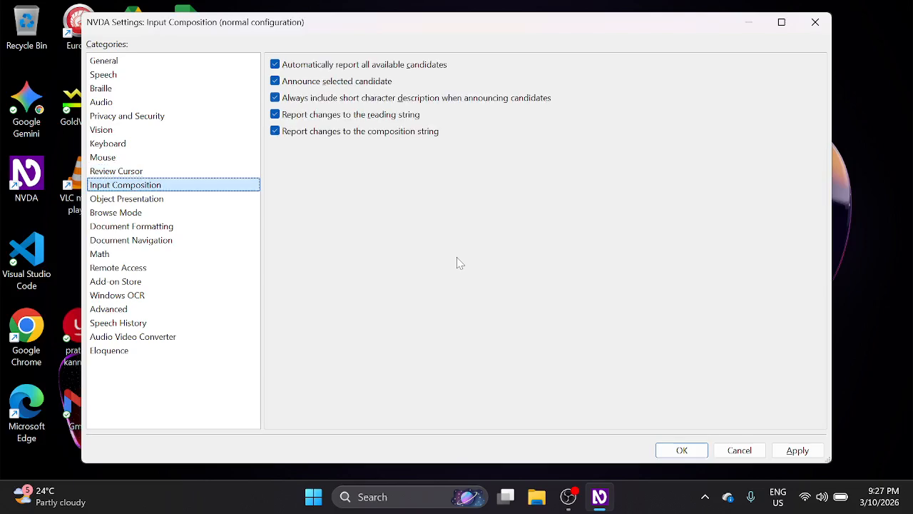
key("Tab")
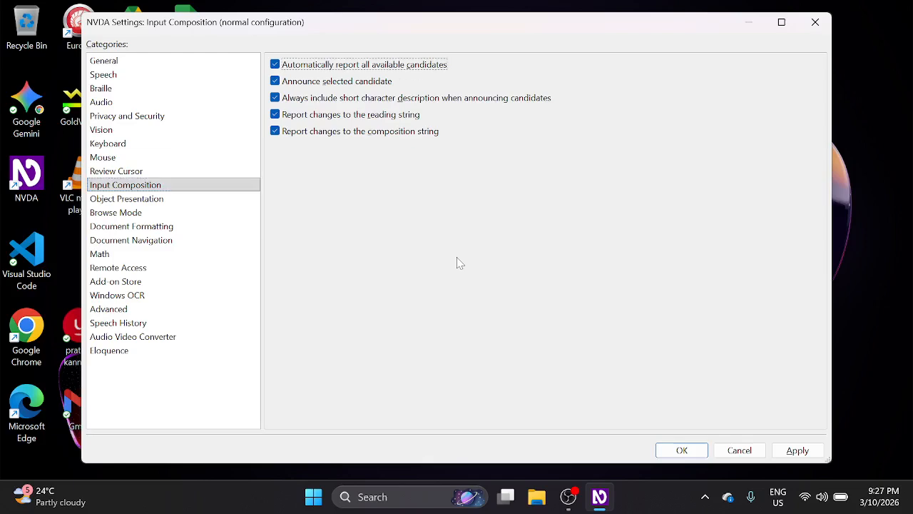
key("Down")
key("Down")
key("Down")
key("Down")
key("Tab")
key("Tab")
key("Tab")
key("Tab")
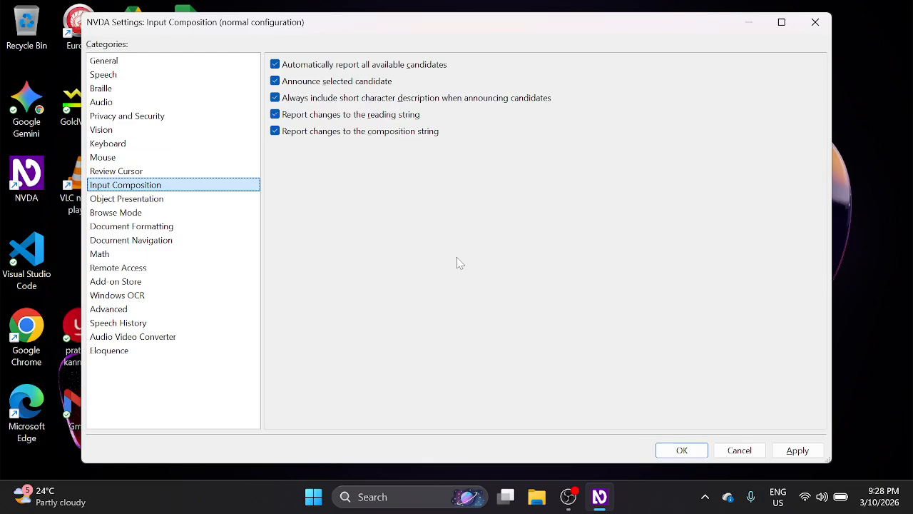
Step: Bring up the Object Presentation category, turn on Report tooltips and save the settings
key("Down")
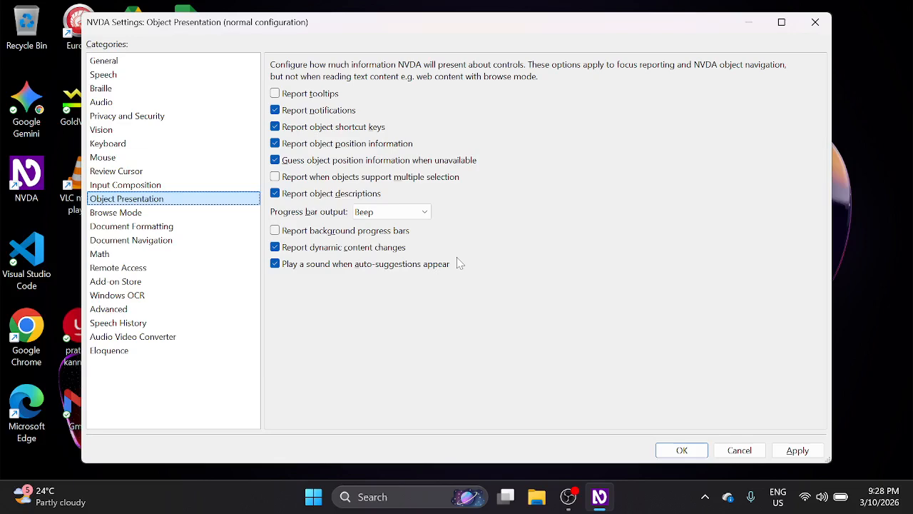
key("Tab")
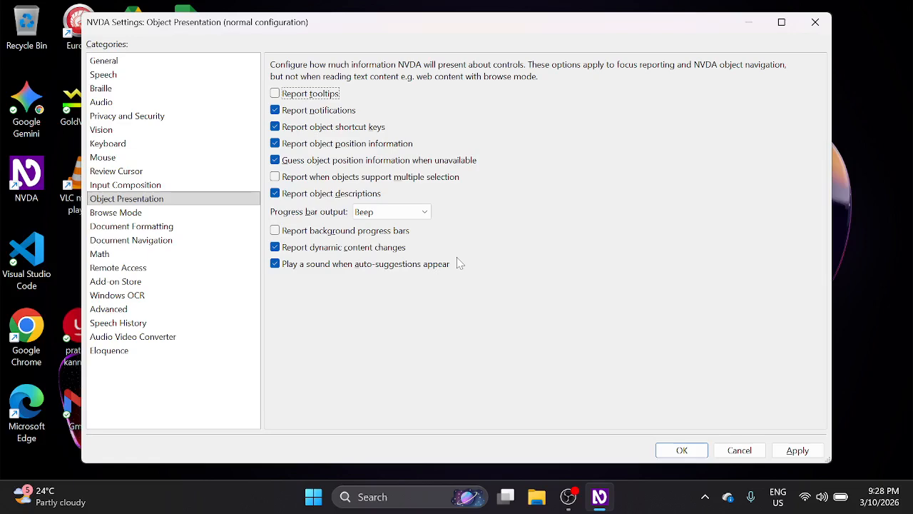
key("space")
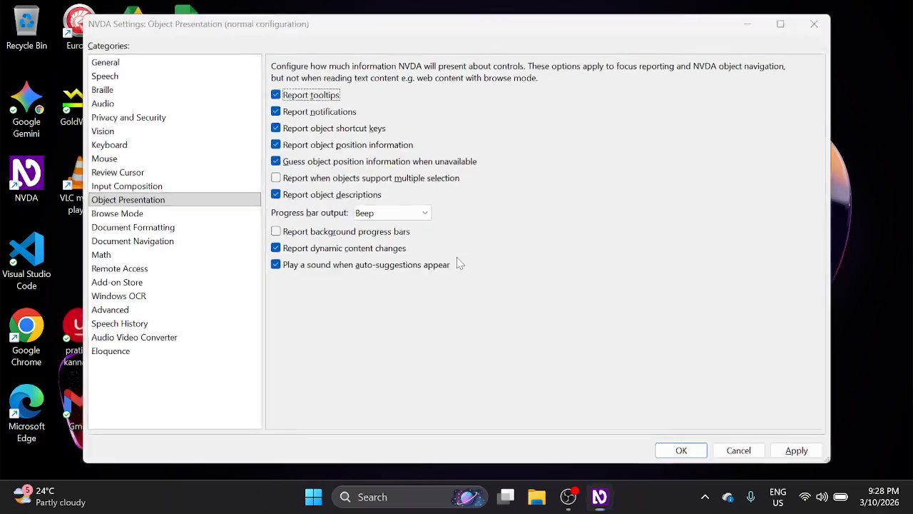
key("Return")
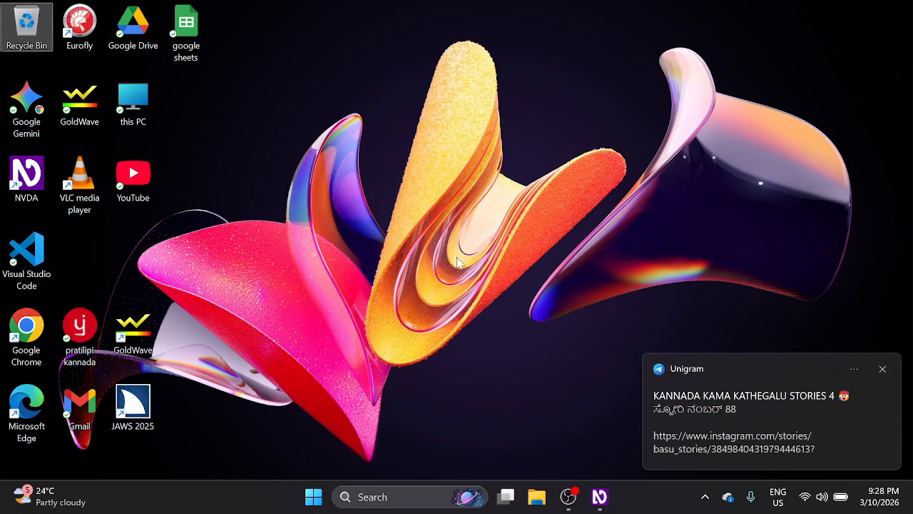
Step: Return to the Object Presentation settings, turn off Report tooltips, and review the options through Report object descriptions
key("alt+Tab")
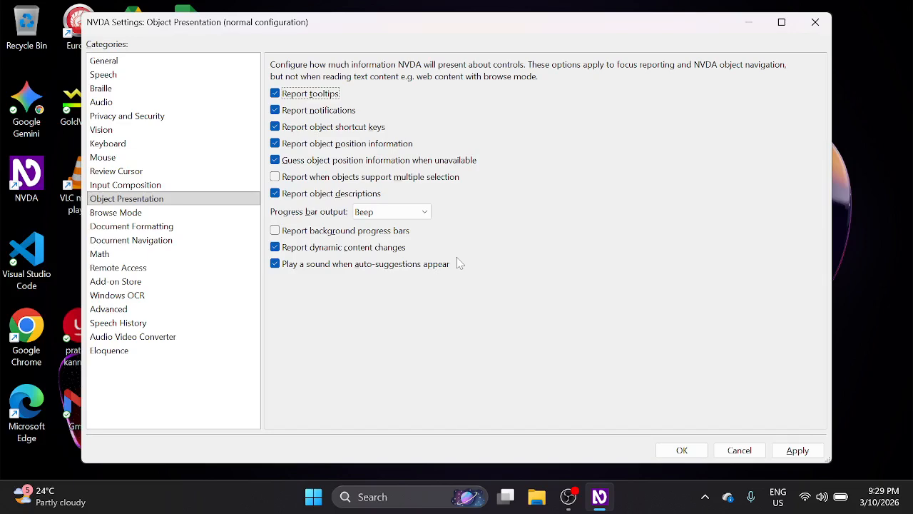
key("space")
key("Down")
key("Tab")
key("Tab")
key("Tab")
key("Tab")
key("Tab")
key("Tab")
Step: Set Progress bar output to Speak and beep, and review the background progress bar, dynamic content and auto-suggestion options
key("Down")
key("Up")
key("Down")
key("Tab")
key("Tab")
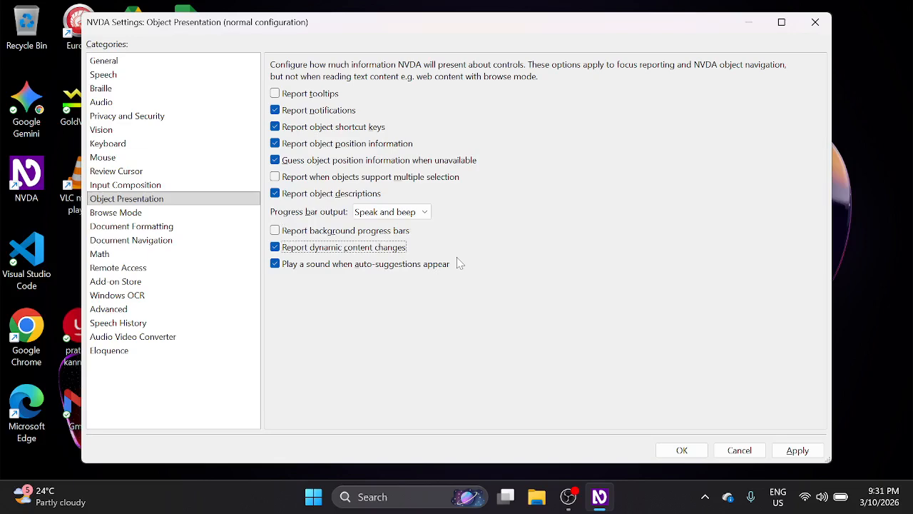
key("Tab")
key("Tab")
key("Tab")
key("Tab")
key("Tab")
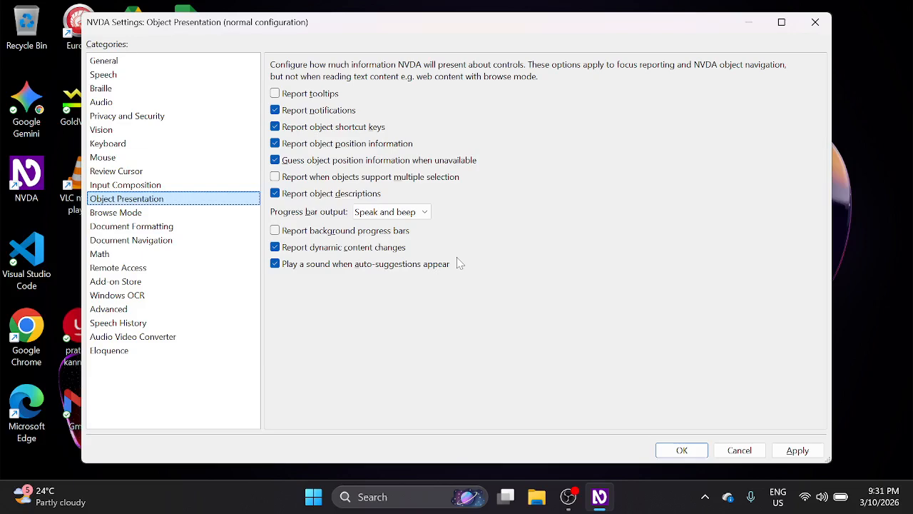
Step: Bring up the Browse Mode category and examine the line length, lines per page, screen layout and page load options
key("Down")
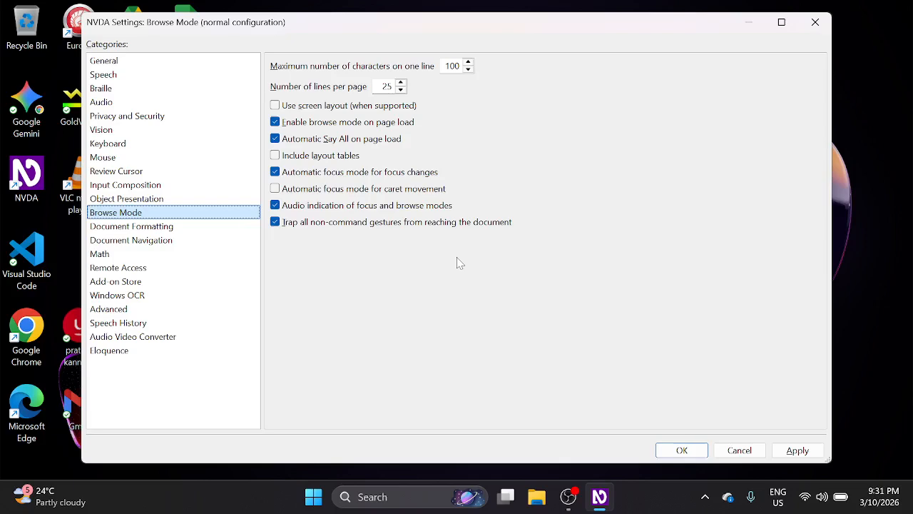
key("Tab")
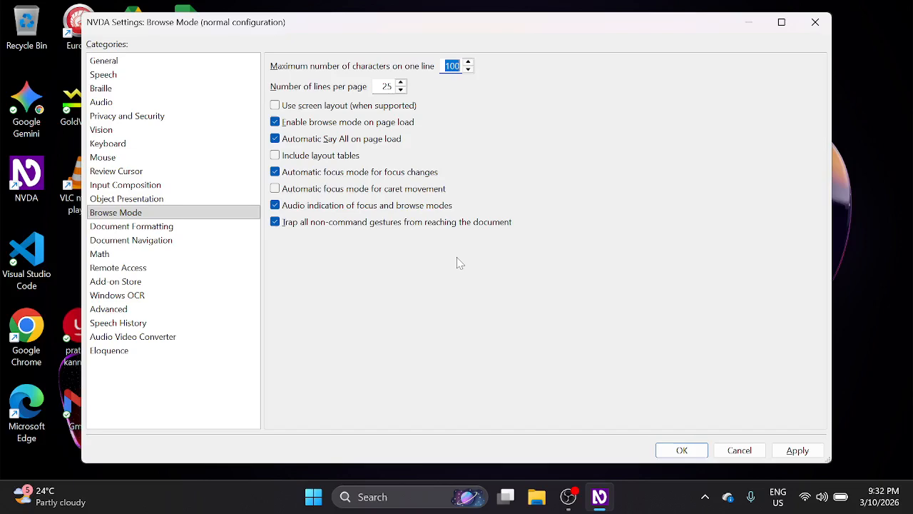
key("Tab")
key("Tab")
key("Tab")
key("Tab")
key("shift+Tab")
key("Tab")
Step: Examine the remaining Browse Mode options, from Include layout tables to trapping non-command gestures, and return to the category list
key("Tab")
key("Tab")
key("Tab")
key("Tab")
key("Tab")
key("Tab")
key("Tab")
key("Tab")
key("Tab")
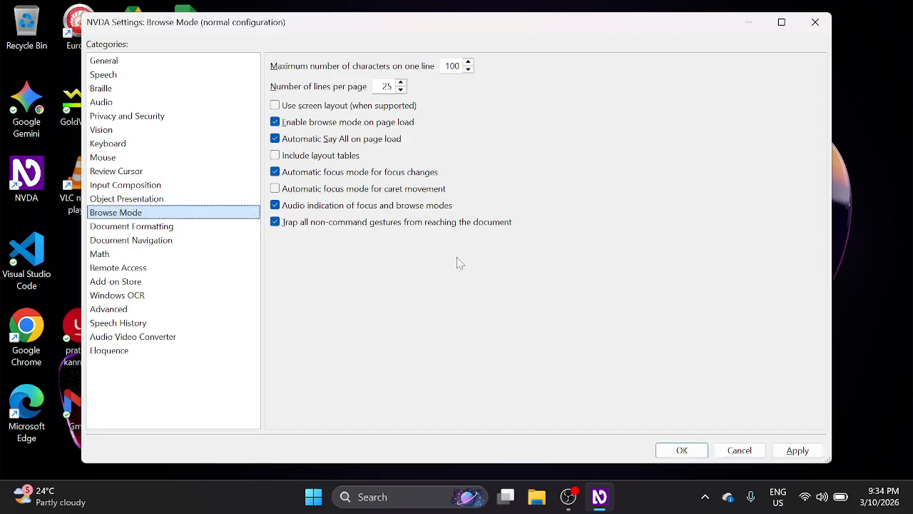
Step: Bring up the Document Formatting category and examine the font, document information, spelling error, page and indentation options
key("Down")
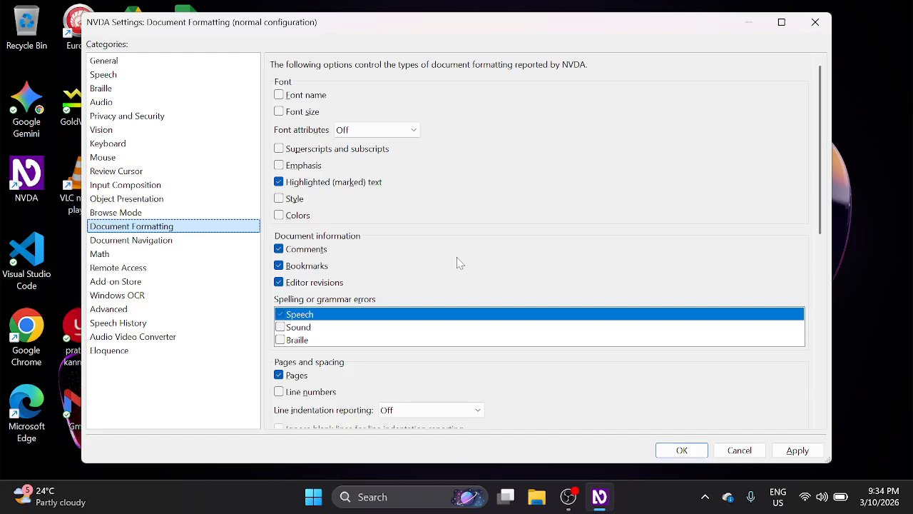
key("Tab")
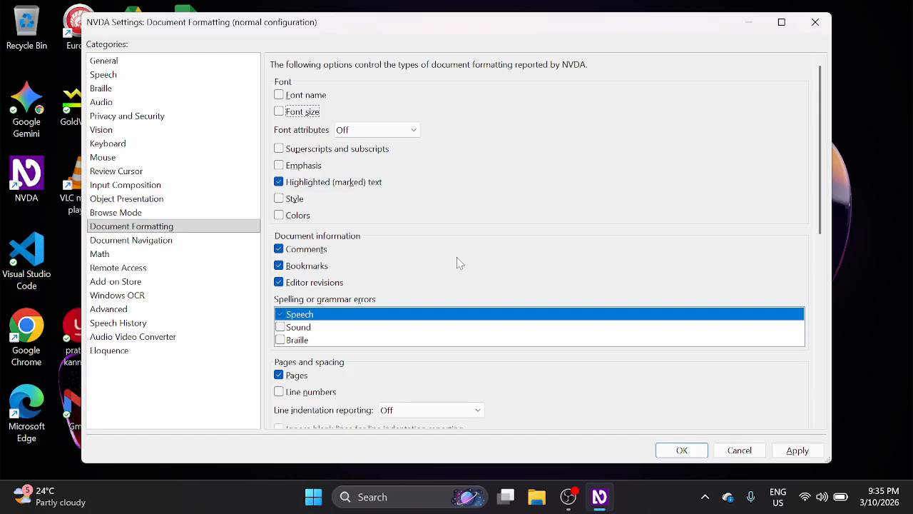
key("Tab")
key("Tab")
key("Tab")
key("Tab")
key("Tab")
key("Tab")
key("Tab")
key("Tab")
key("Tab")
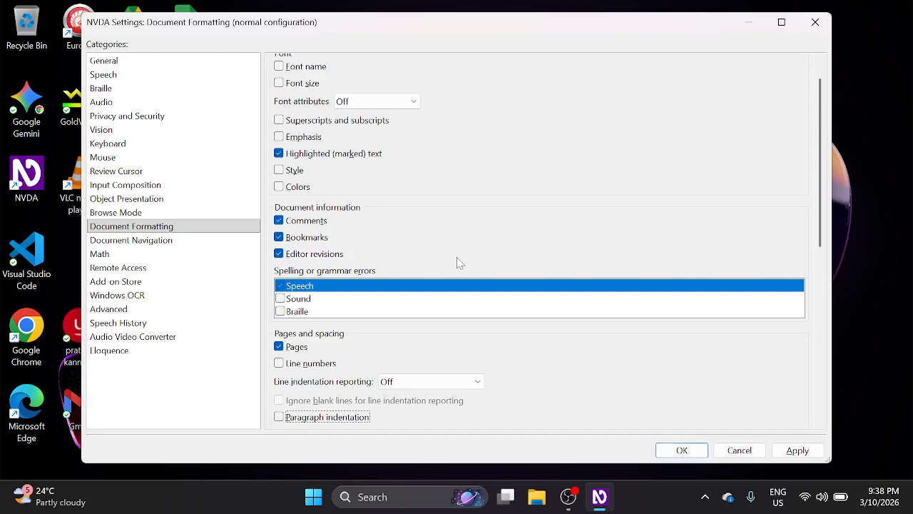
Step: Review the line spacing and alignment options and the table information settings through Cell borders
key("Tab")
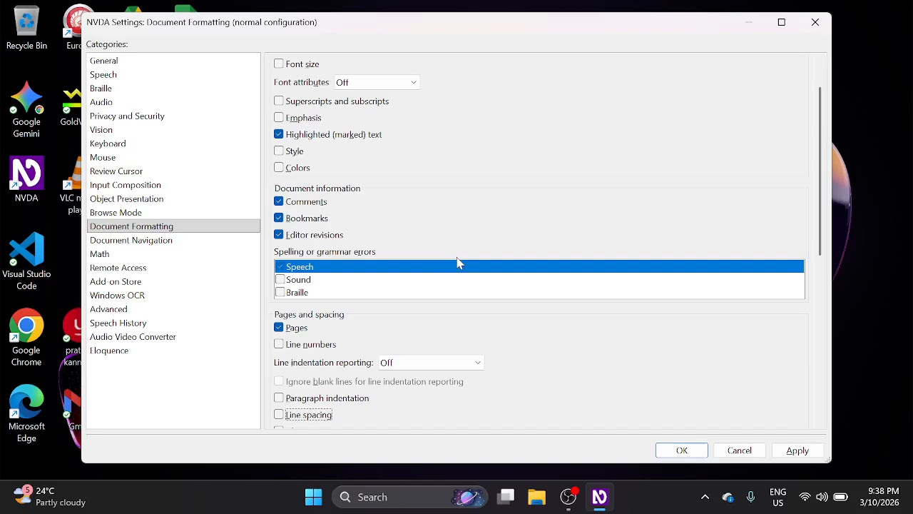
key("Tab")
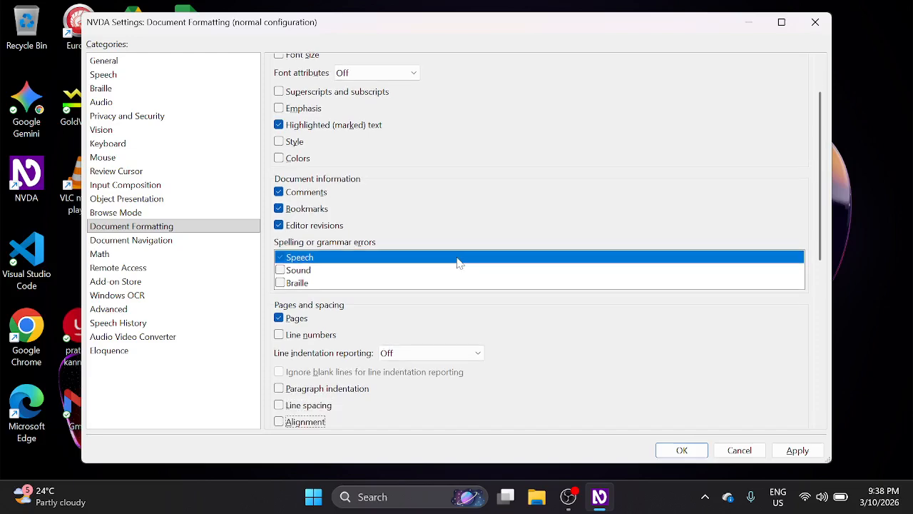
key("Tab")
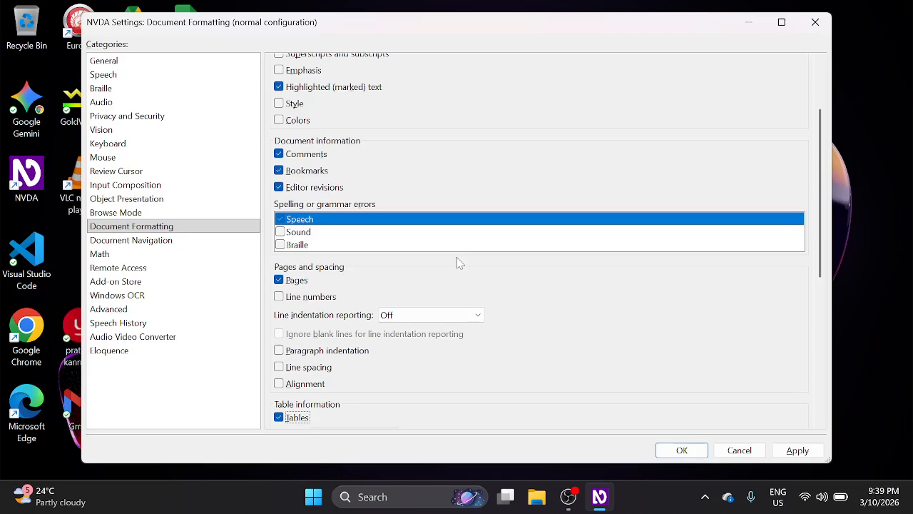
scroll(460, 263, "down", 1)
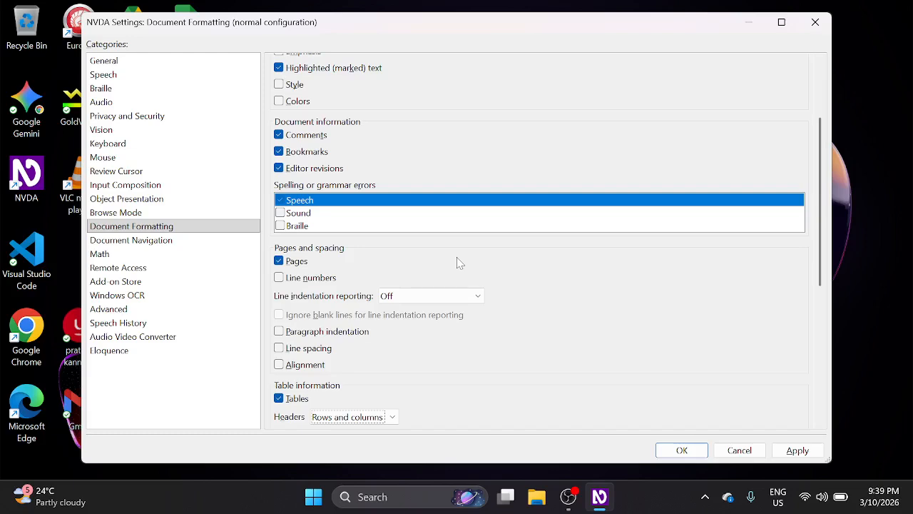
scroll(459, 264, "down", 1)
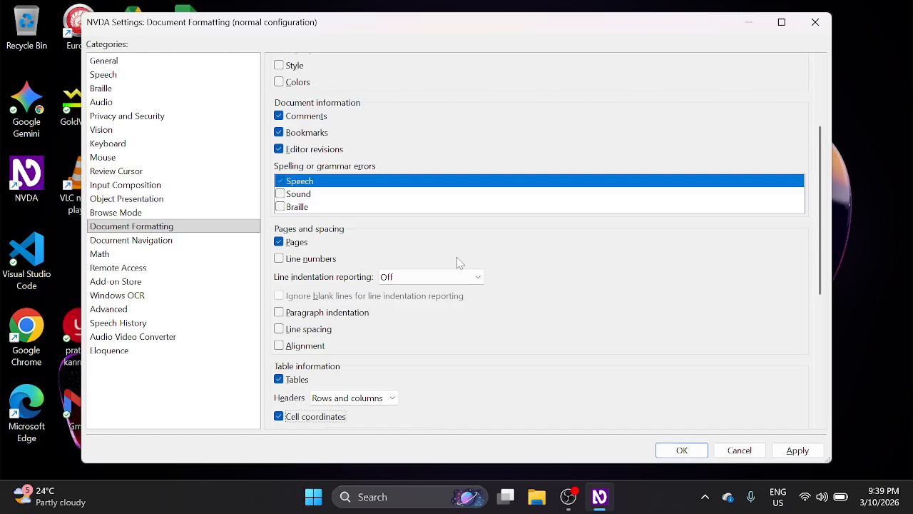
scroll(460, 262, "down", 1)
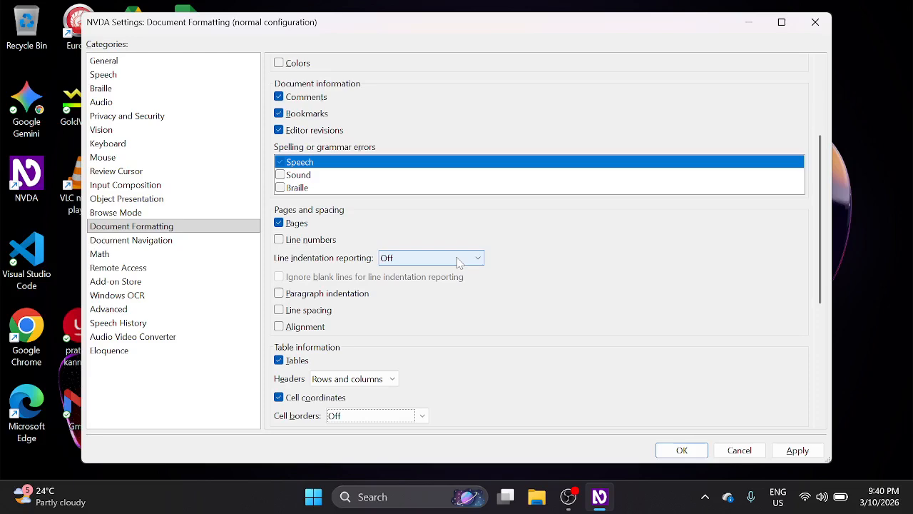
Step: Examine the Elements reporting options in Document Formatting, from Headings, Links and Link type through Graphics, Lists, Block quotes and Groupings
scroll(458, 262, "down", 1)
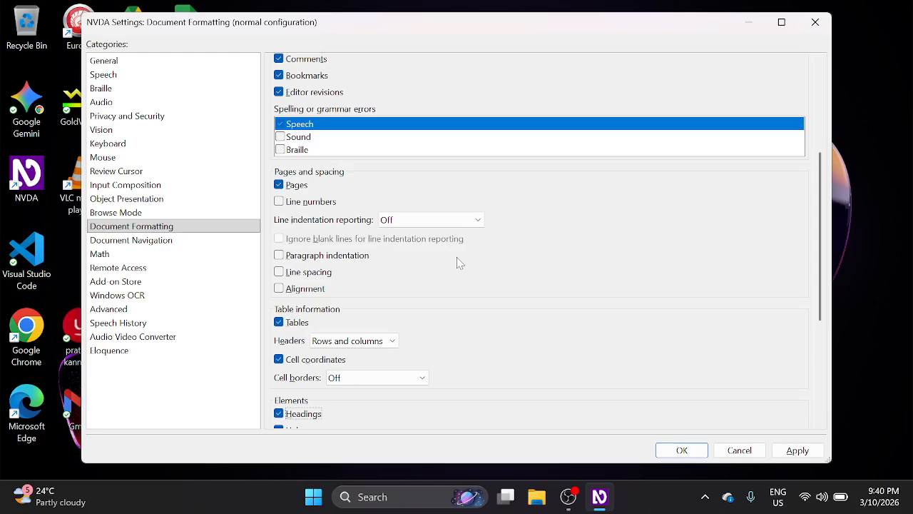
scroll(459, 264, "down", 1)
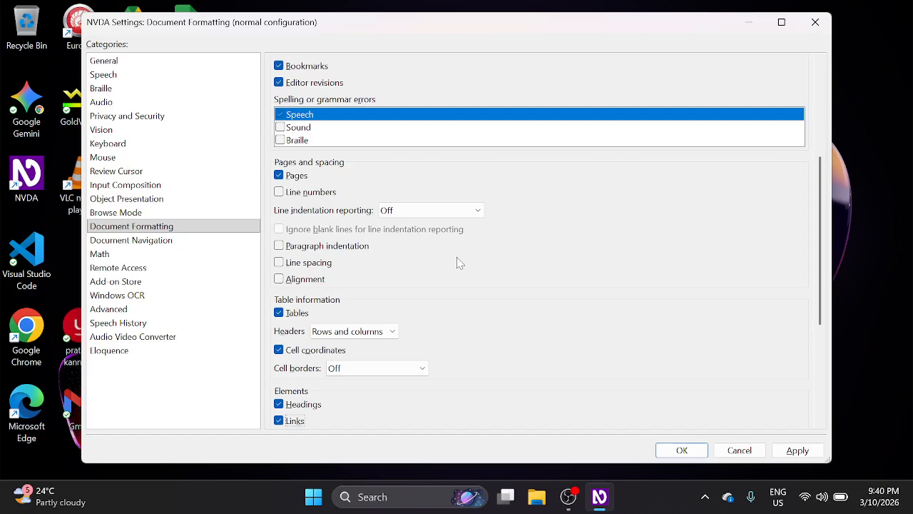
key("Tab")
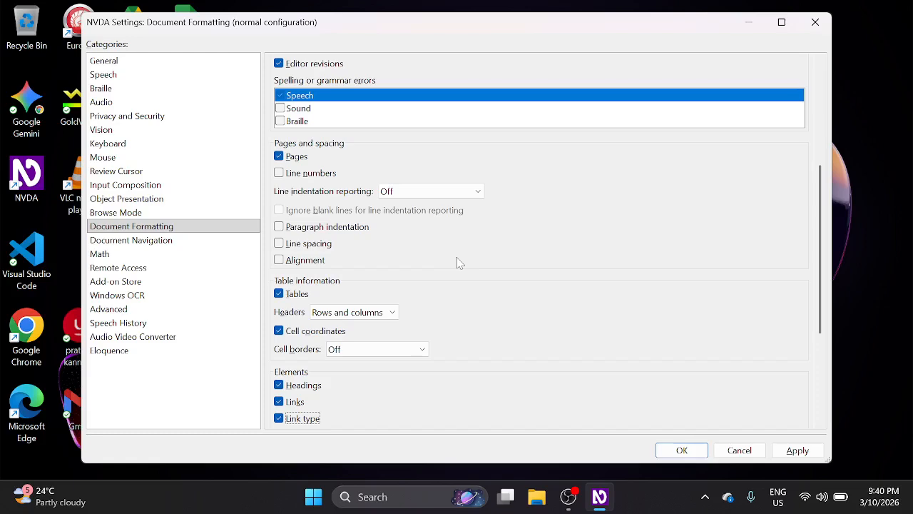
key("Tab")
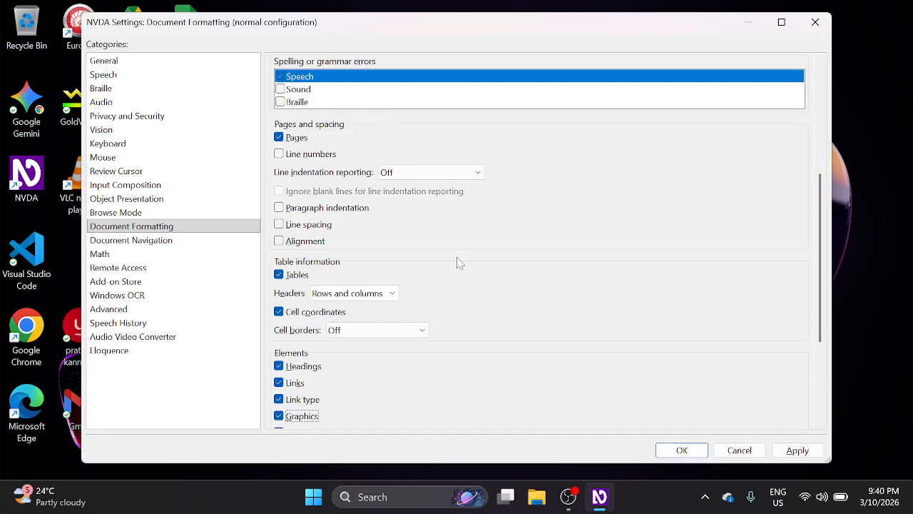
key("Tab")
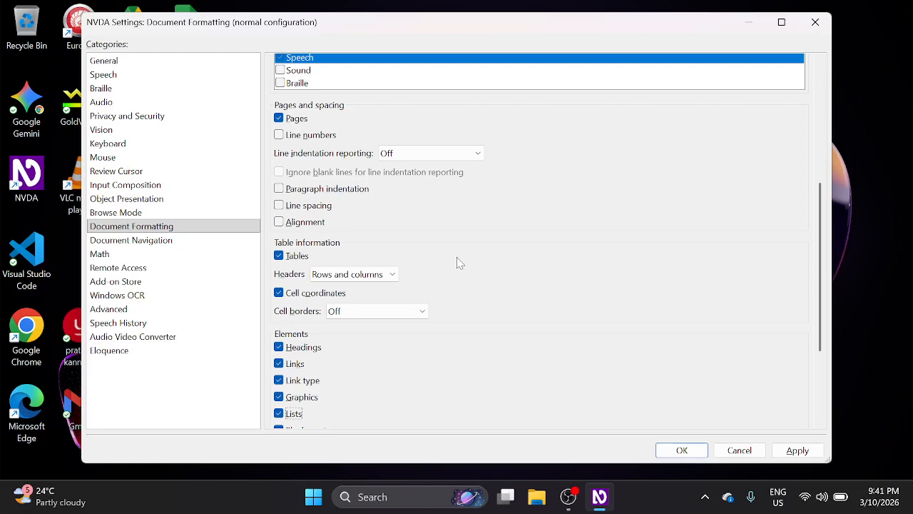
key("Tab")
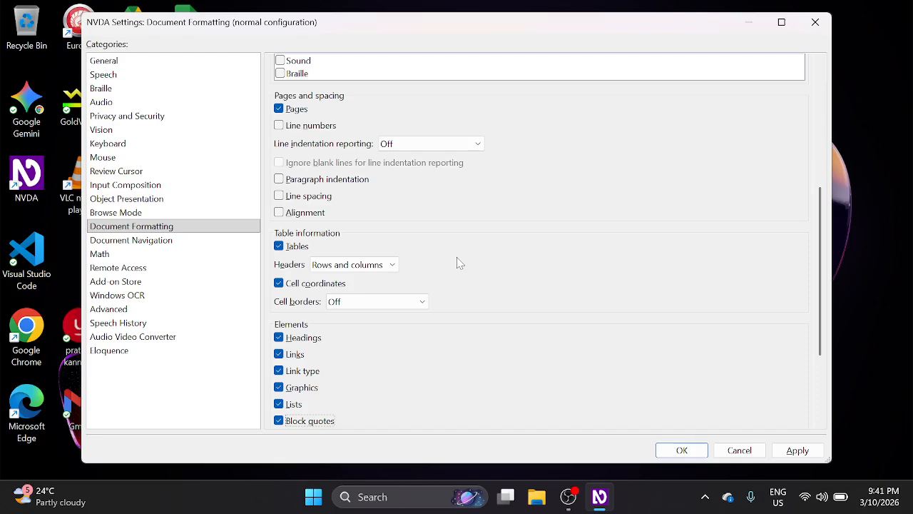
key("Tab")
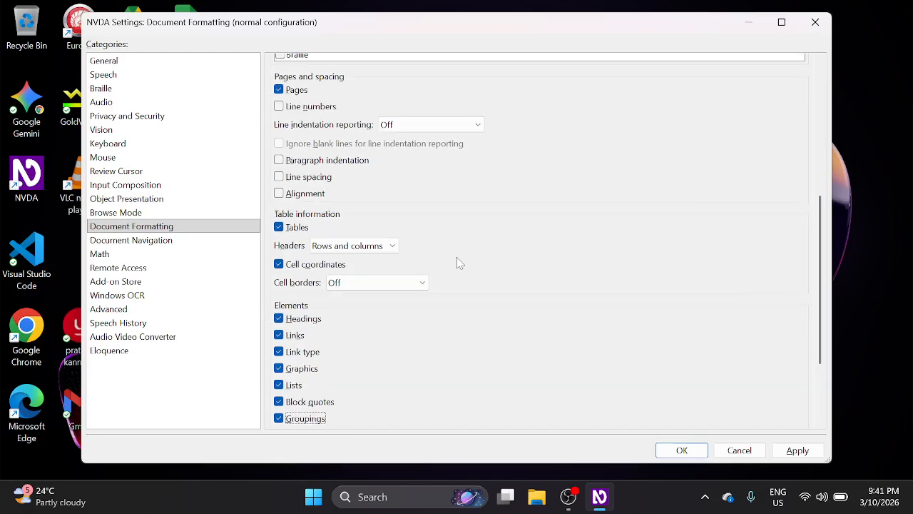
Step: Examine the remaining Document Formatting options, from Landmarks and regions to Report formatting changes after the cursor, and return to the category list
key("Tab")
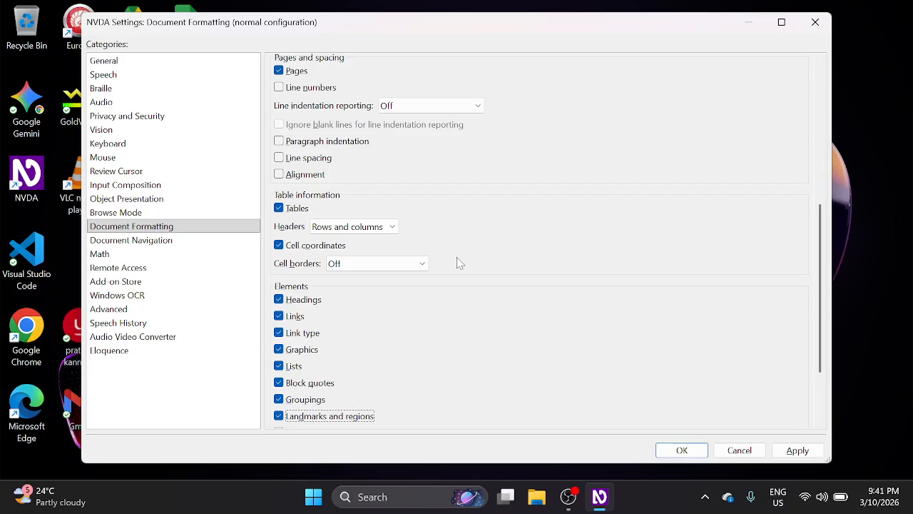
key("Tab")
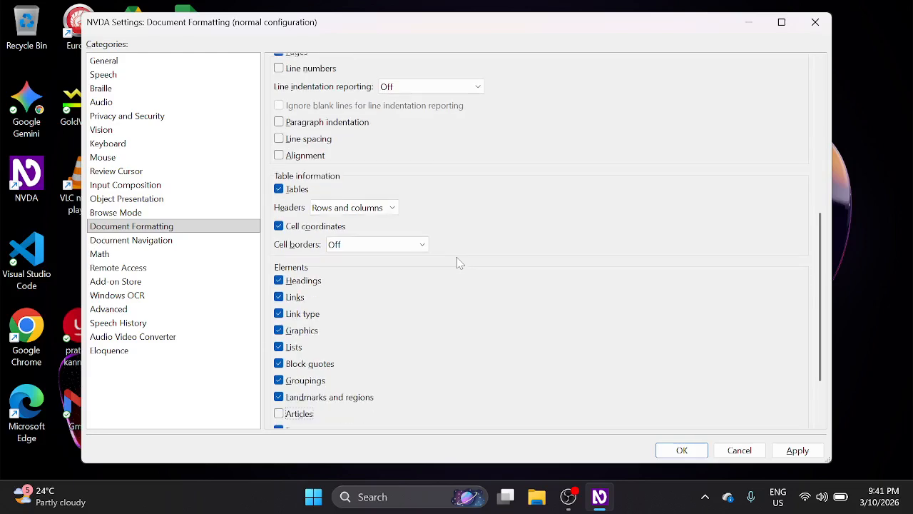
key("Tab")
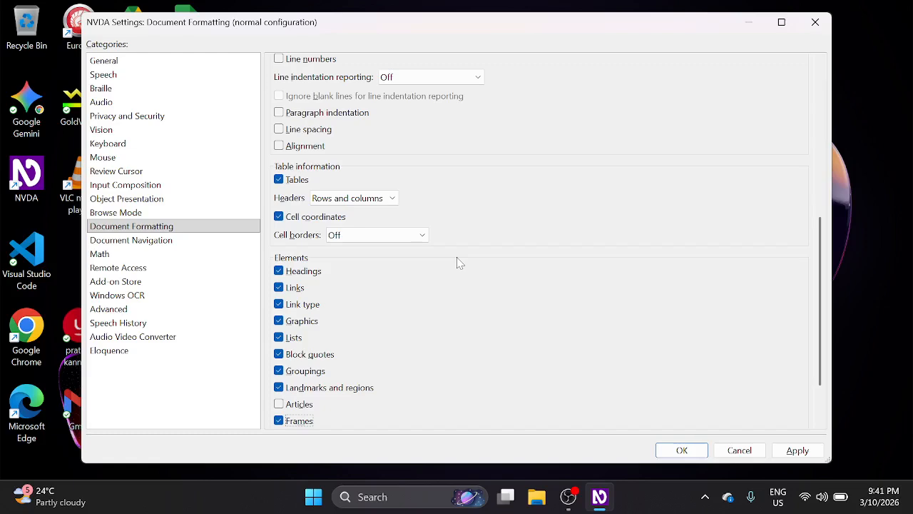
key("Tab")
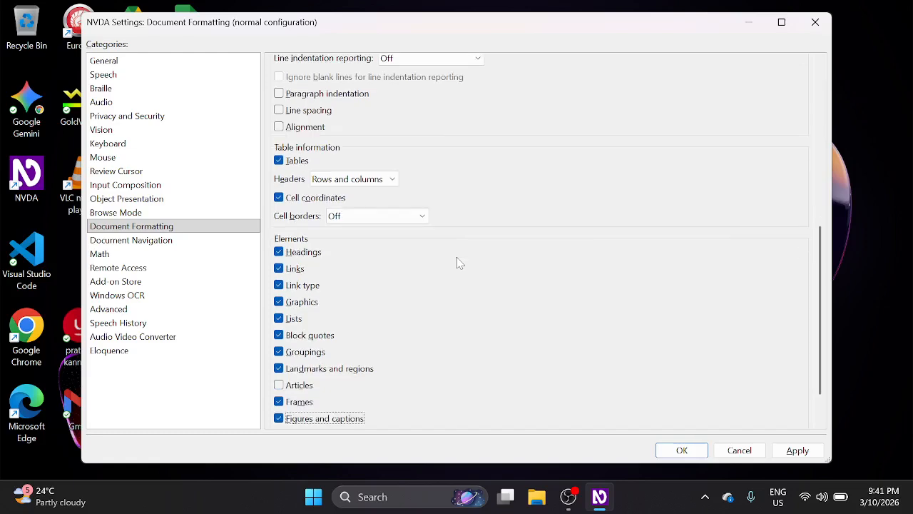
key("Tab")
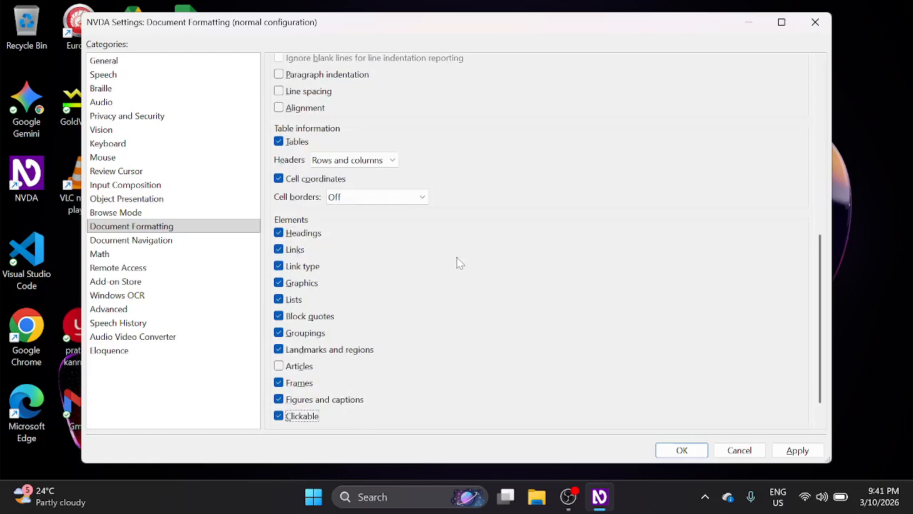
key("Tab")
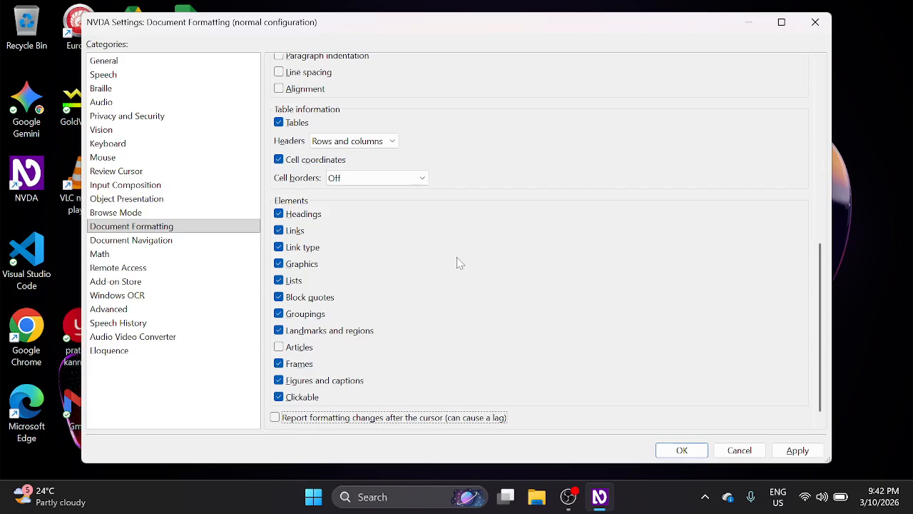
key("Tab")
key("Tab")
key("Tab")
key("Tab")
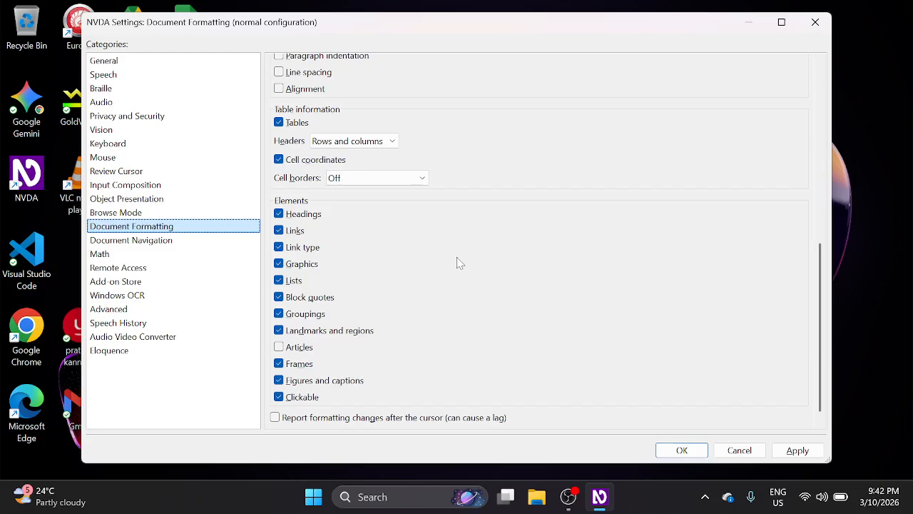
Step: Bring up the Document Navigation category, examine its Paragraph style option and return to the category list
key("Down")
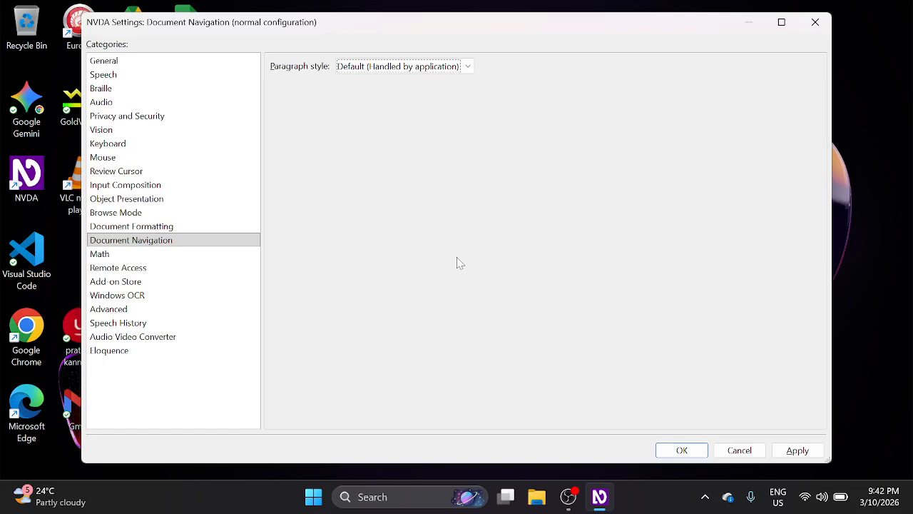
key("Tab")
key("Tab")
key("Tab")
key("Tab")
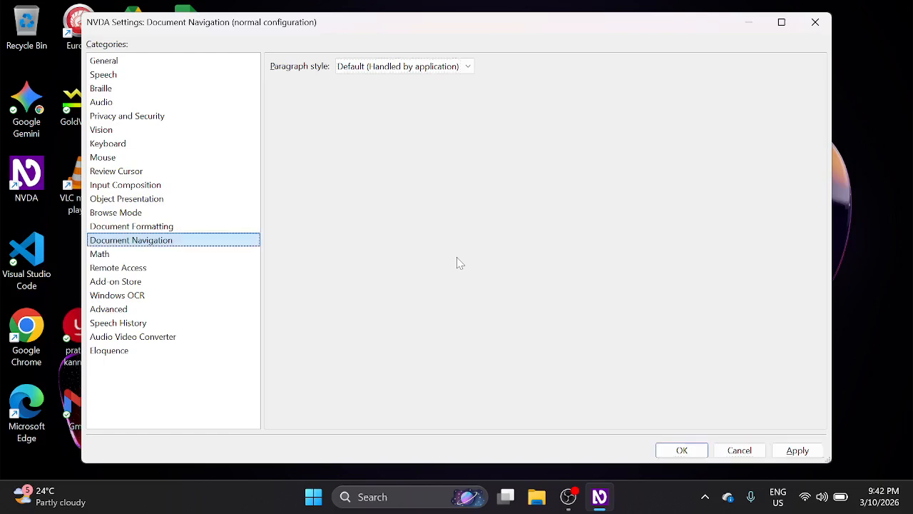